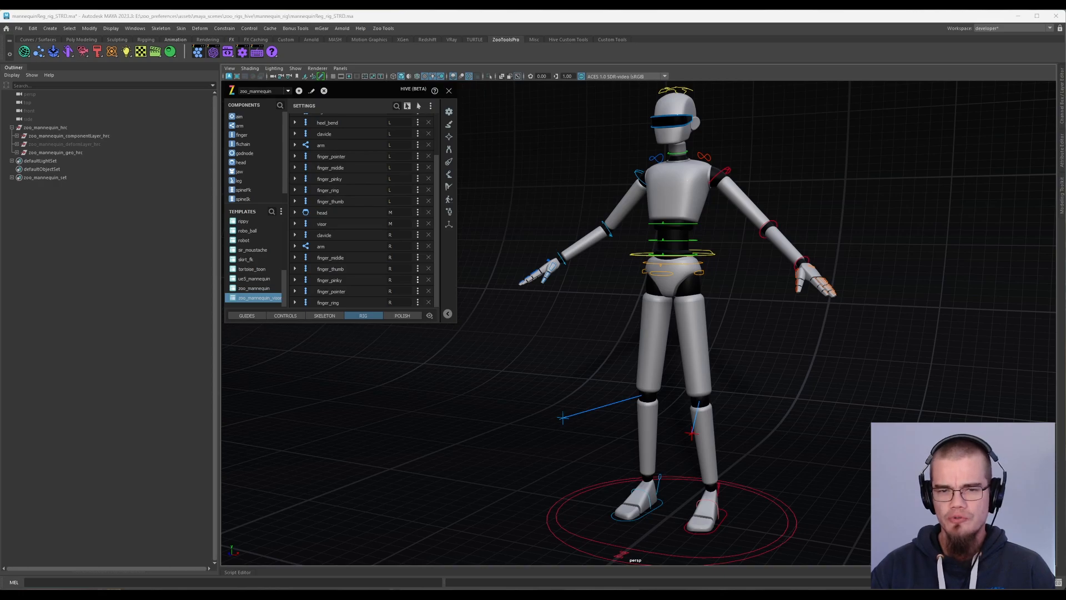
Select the zoo_mannequin_hrc root group and highlight its channels from Translate X to Scale Z for inspection.
click(64, 128)
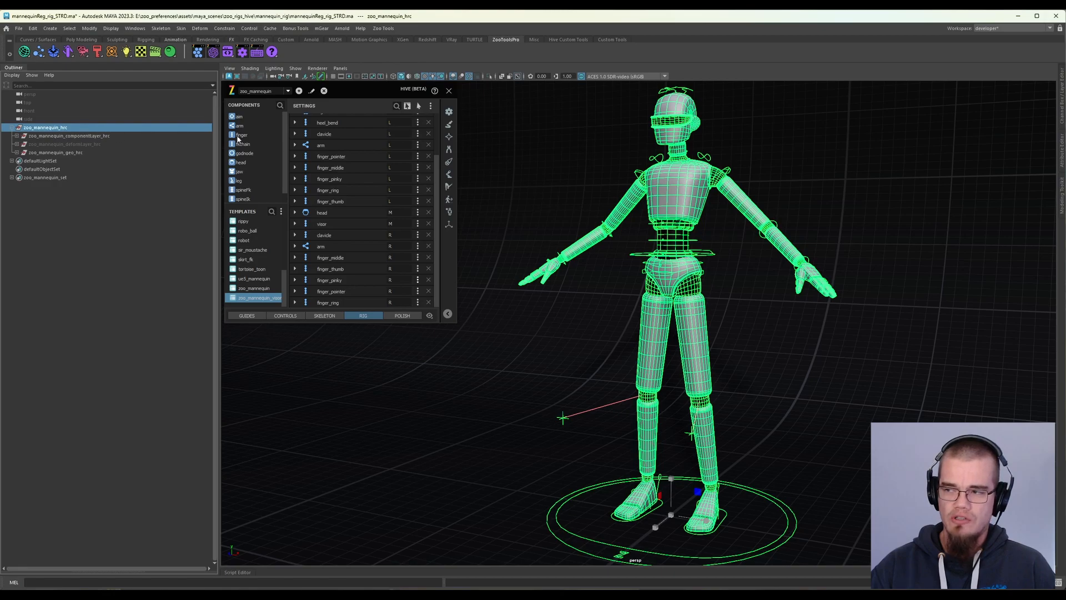
key(ctrl+a)
key(ctrl+a)
drag(1012, 93, 1010, 147)
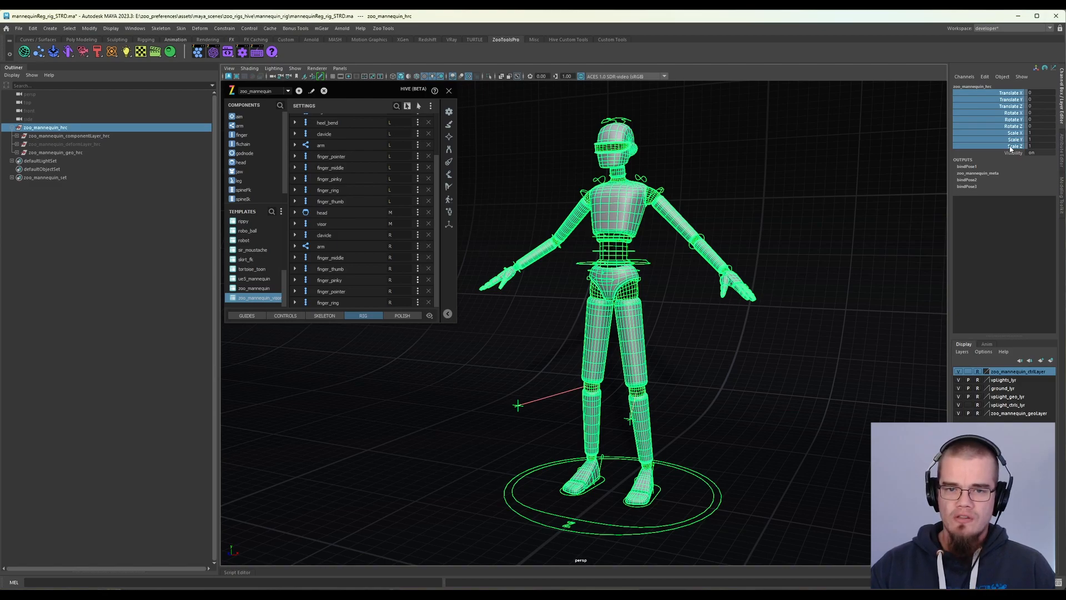
Inspect the root's child groups by selecting the mannequin's deform layer, geometry group and component layer in turn.
click(93, 145)
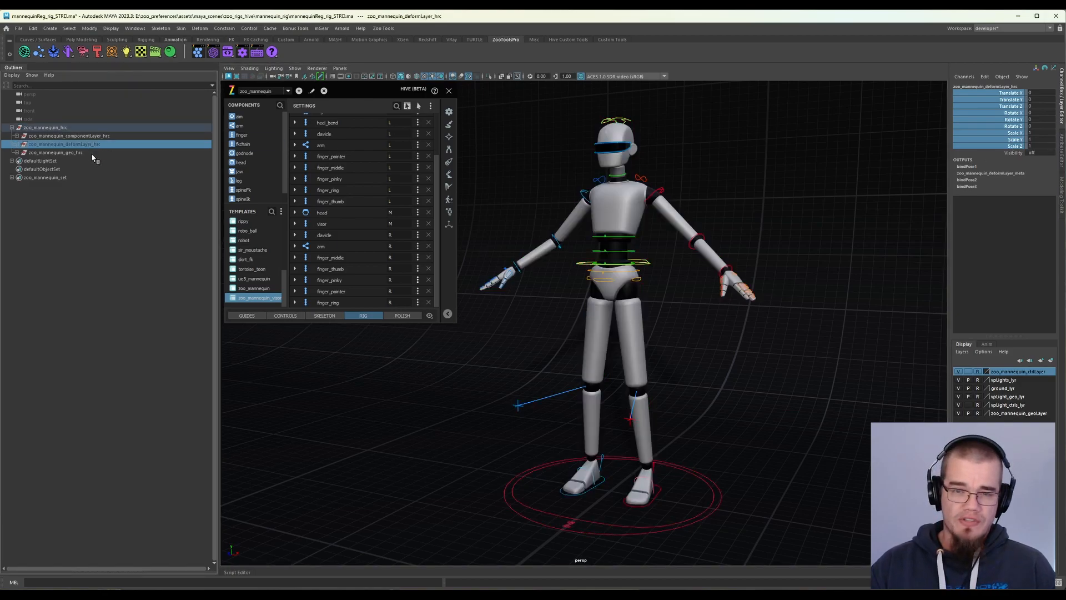
click(92, 155)
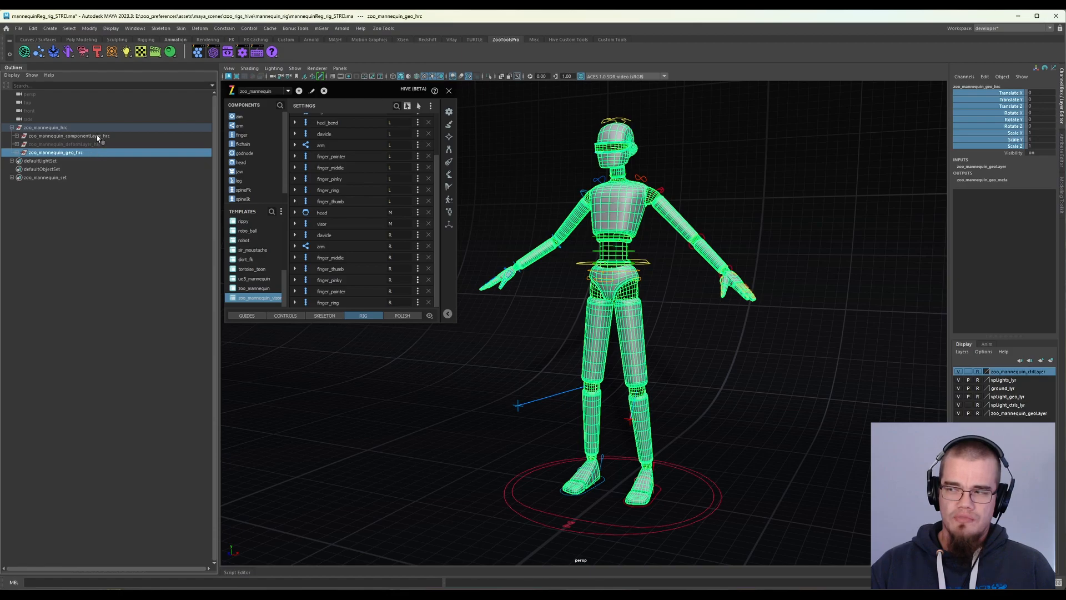
click(99, 136)
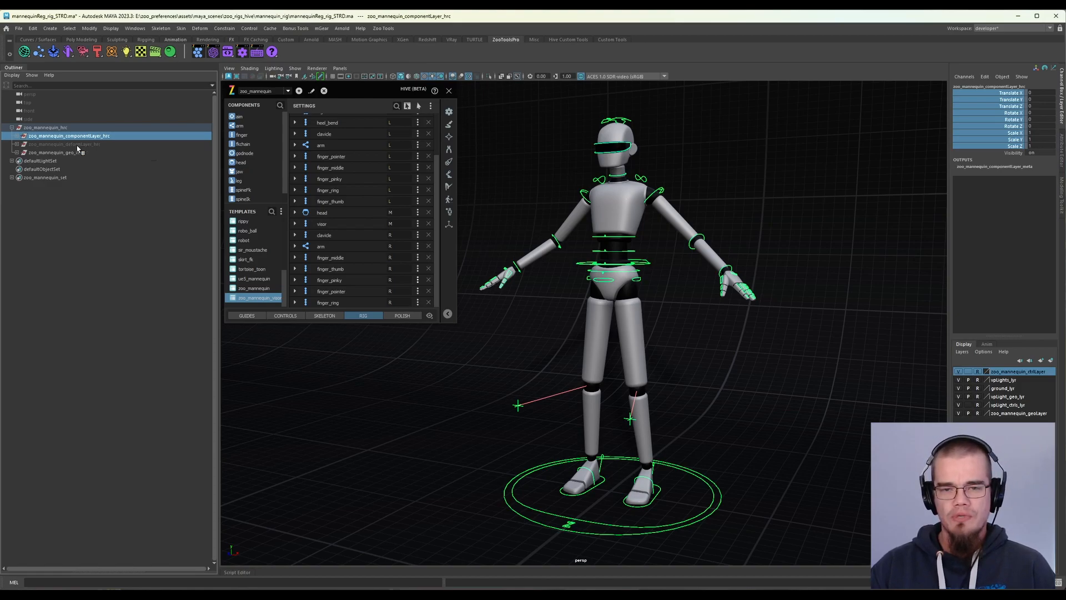
click(79, 144)
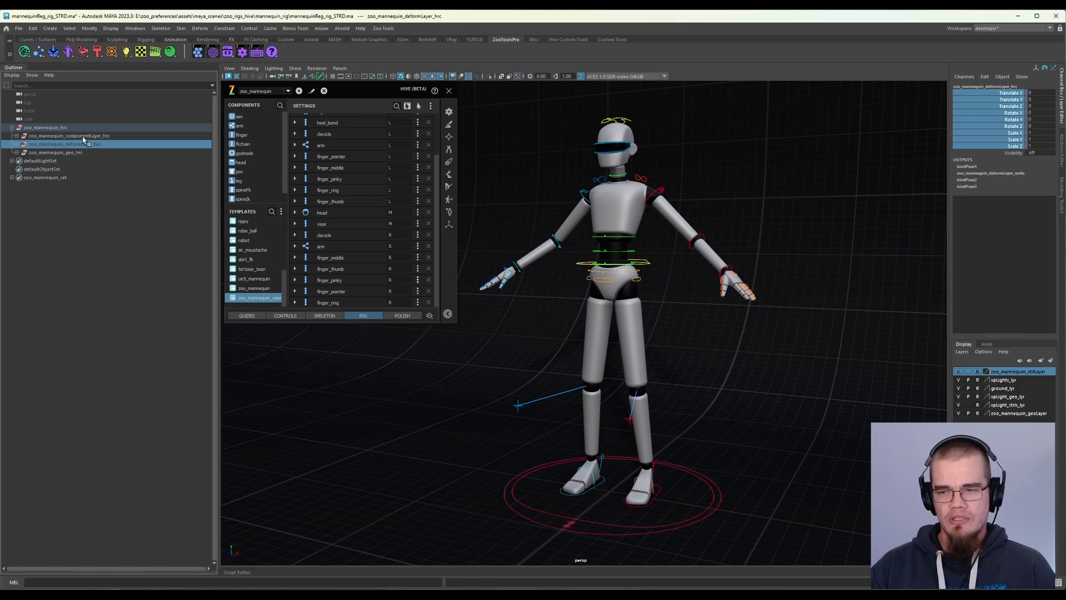
click(83, 136)
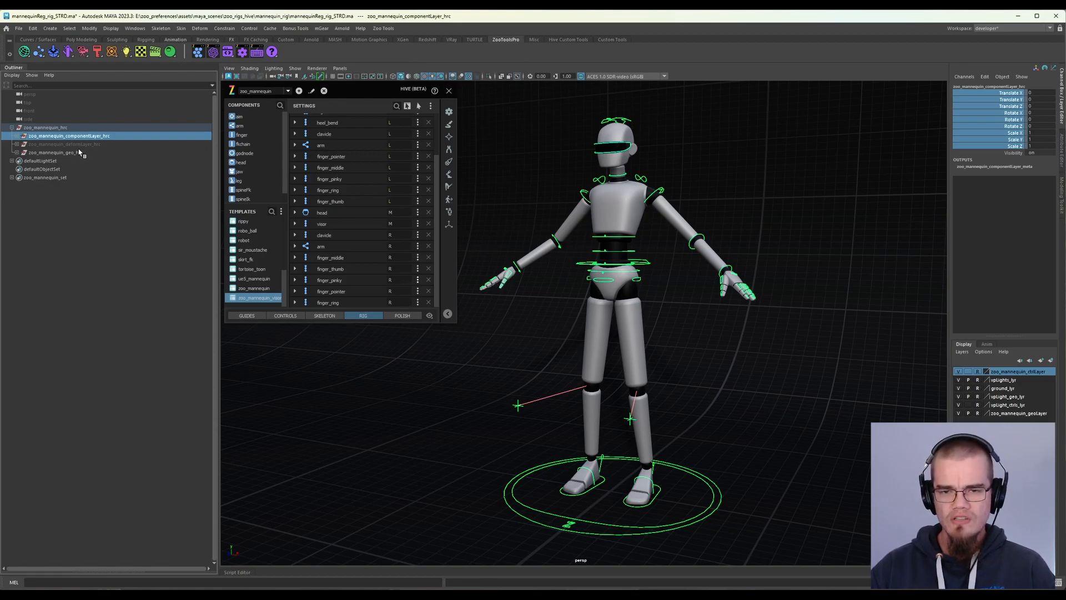
click(82, 144)
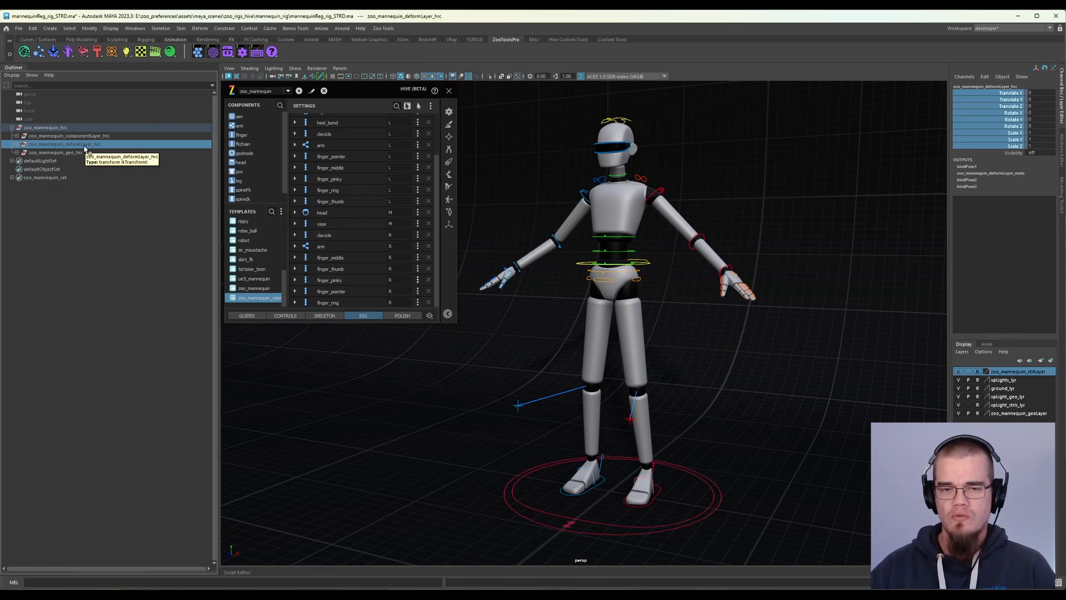
Unhide zoo_mannequin_deformLayer_hrc, check the root joint in its hierarchy and collapse the group again.
click(17, 144)
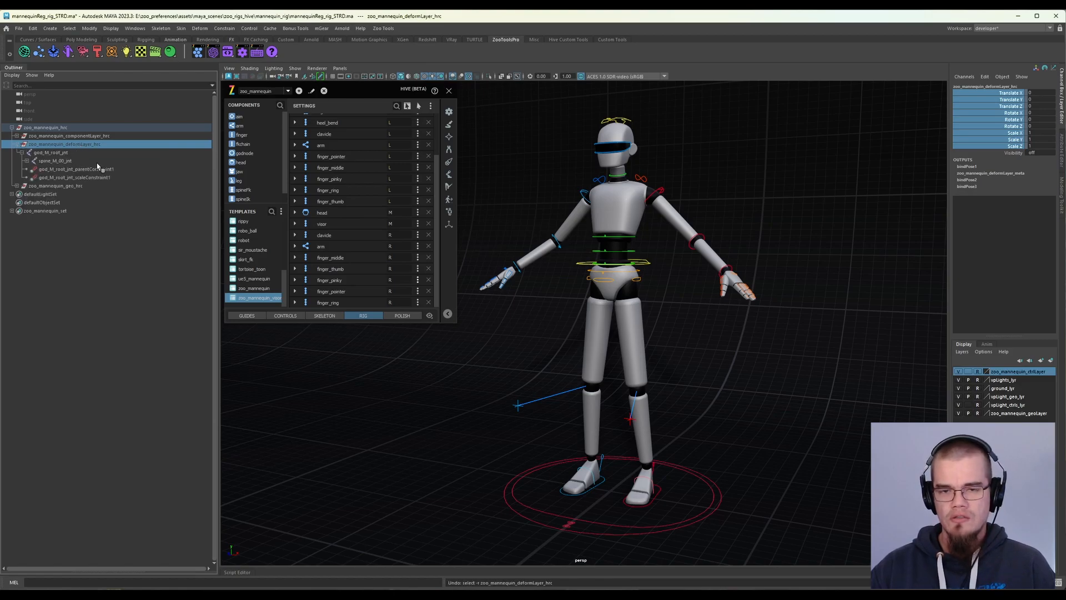
key(shift+h)
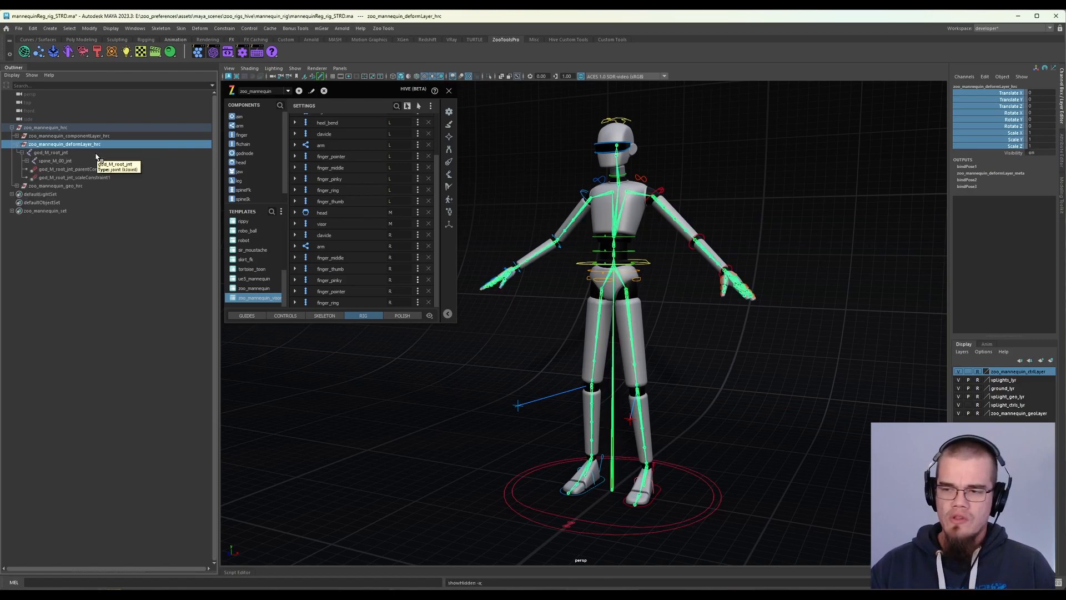
click(59, 155)
key(Up)
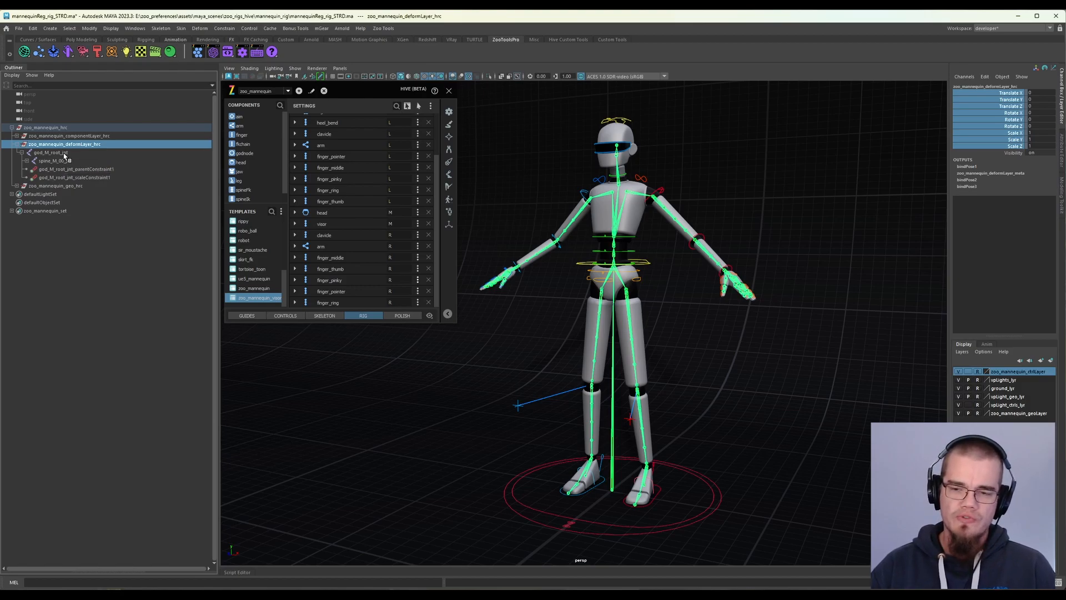
click(16, 144)
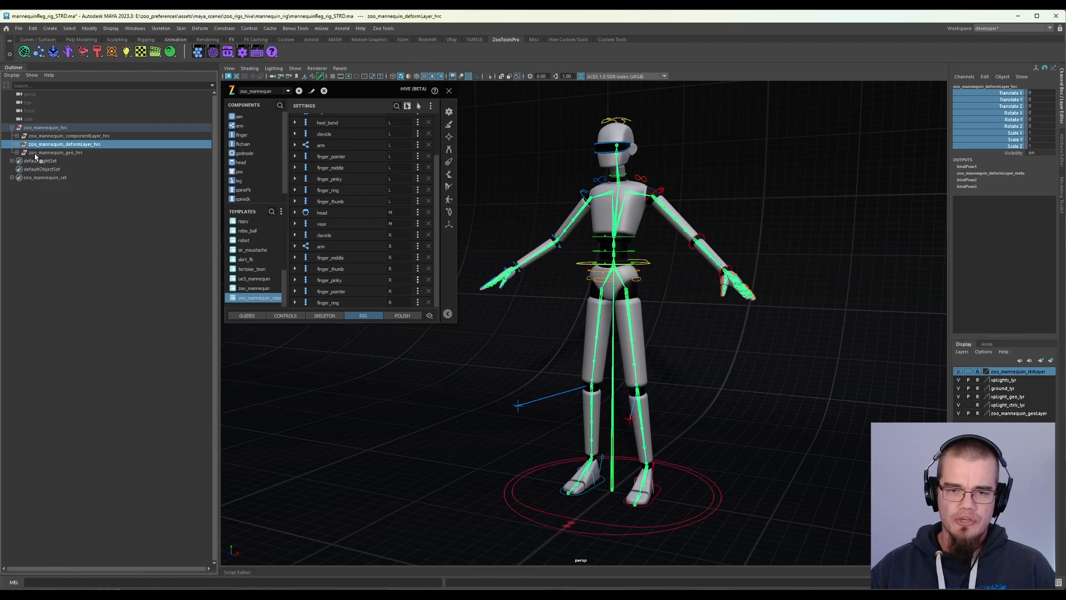
Examine the meshes inside zoo_mannequin_geo_hrc, from the torso to the visor geometry, and collapse the group again.
click(38, 153)
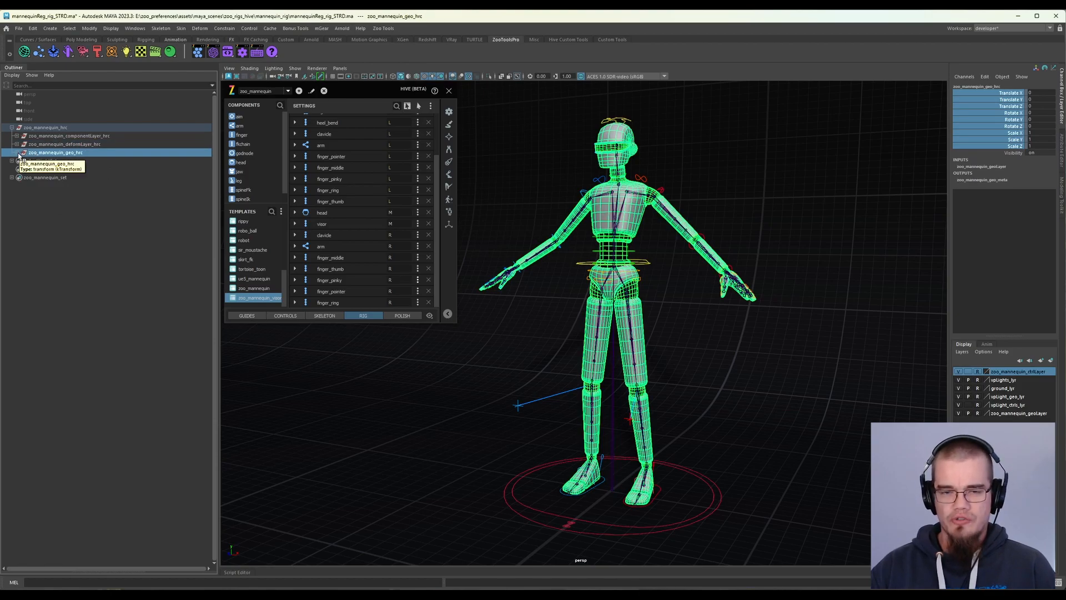
click(18, 152)
drag(42, 160, 51, 203)
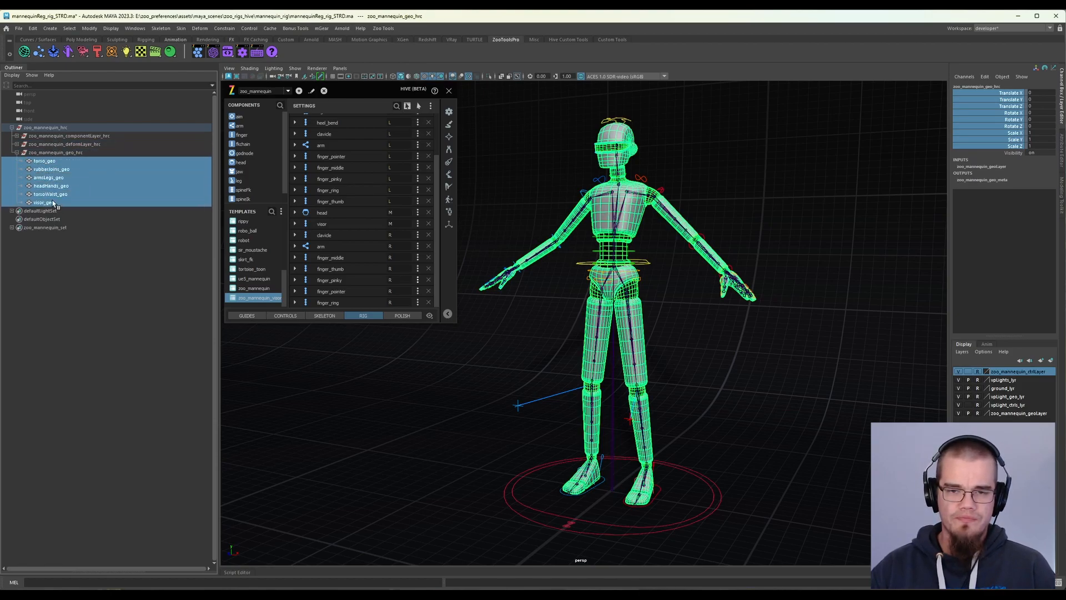
click(56, 253)
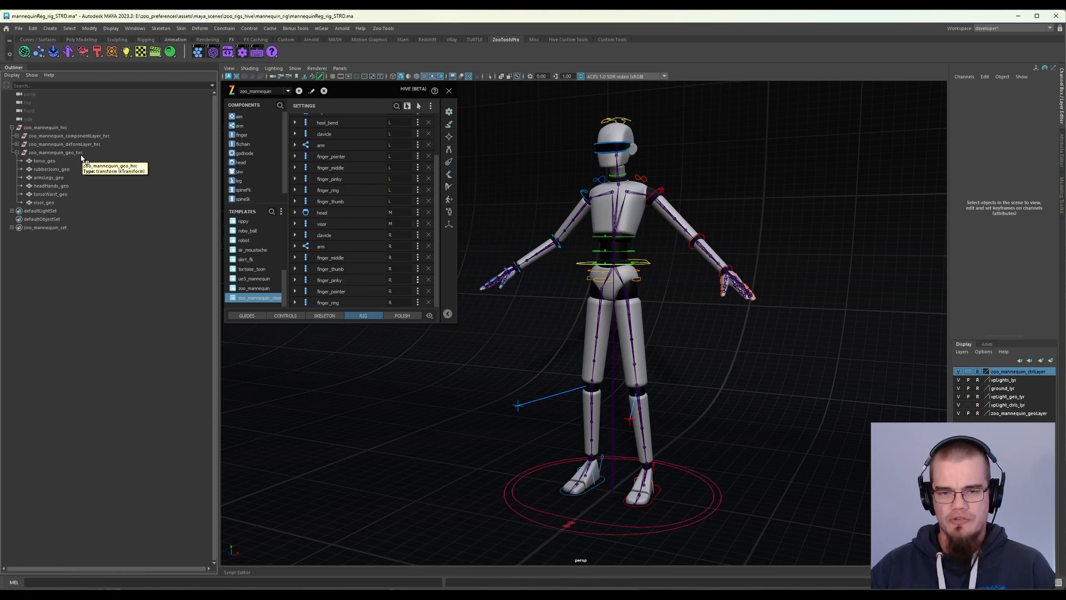
click(17, 152)
Expand zoo_mannequin_componentLayer_hrc to show the component groups, keeping leg_R_hrc collapsed and expanding leg_L_hrc.
click(44, 136)
click(17, 136)
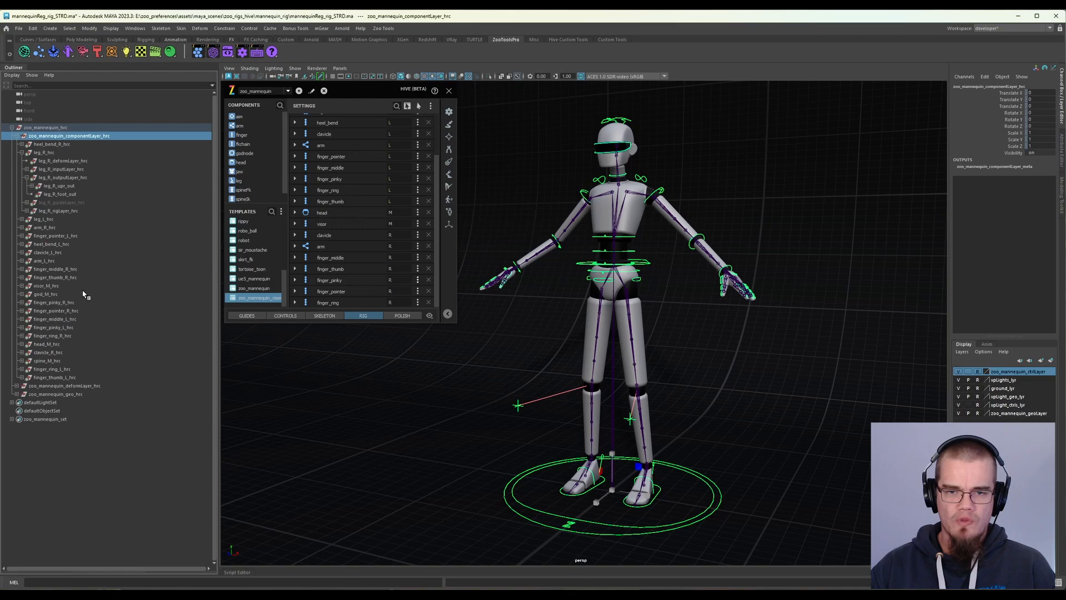
click(22, 152)
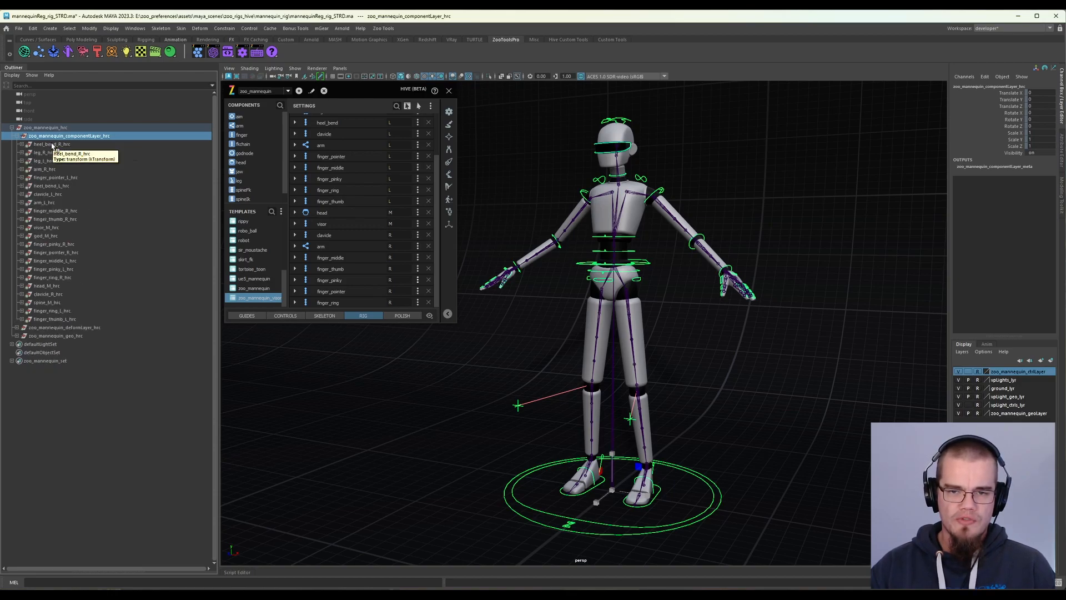
click(49, 145)
click(39, 161)
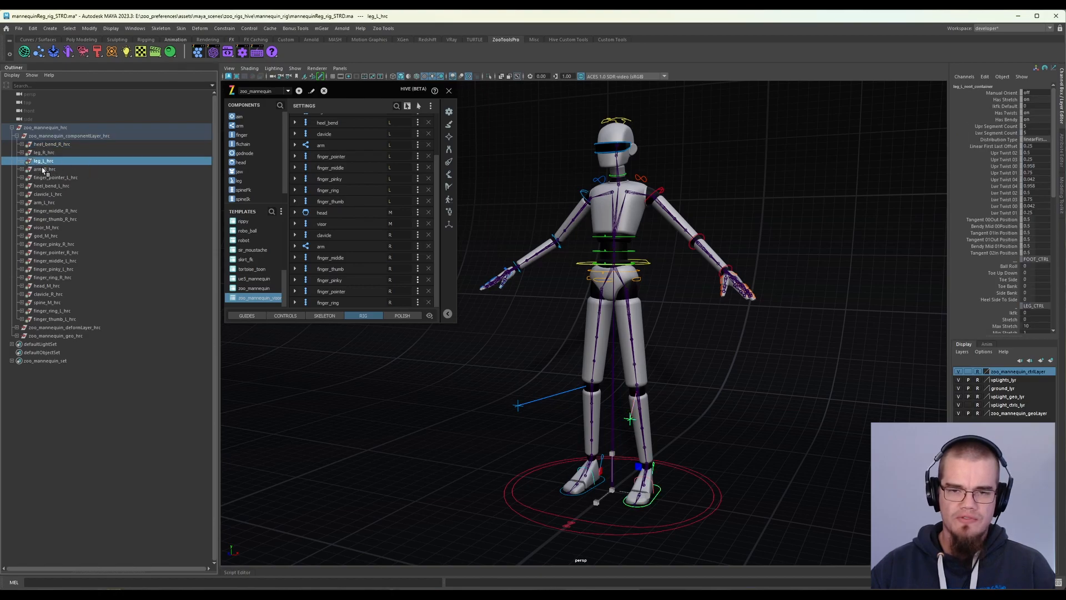
click(23, 161)
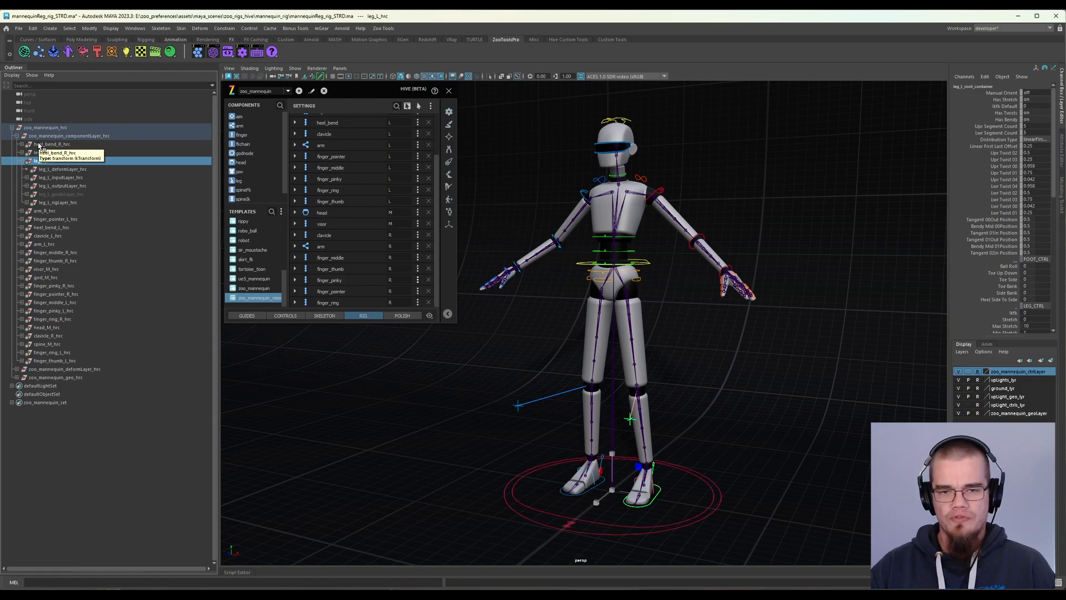
Inspect the left leg's deform, output, guide and rig layers, finishing on leg_L_deformLayer_hrc.
click(58, 170)
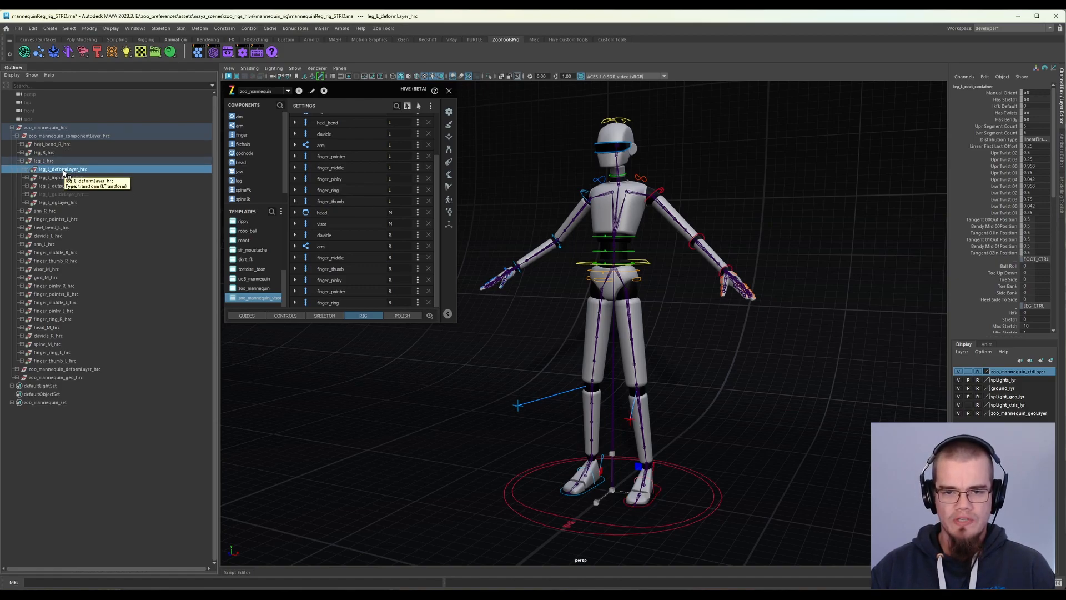
click(65, 186)
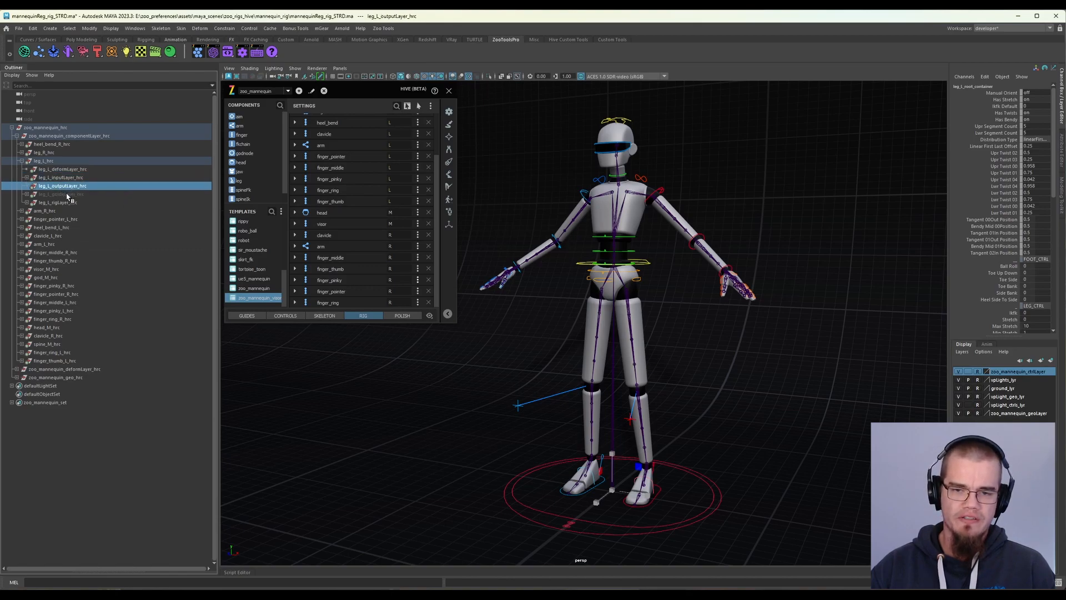
click(71, 194)
click(70, 203)
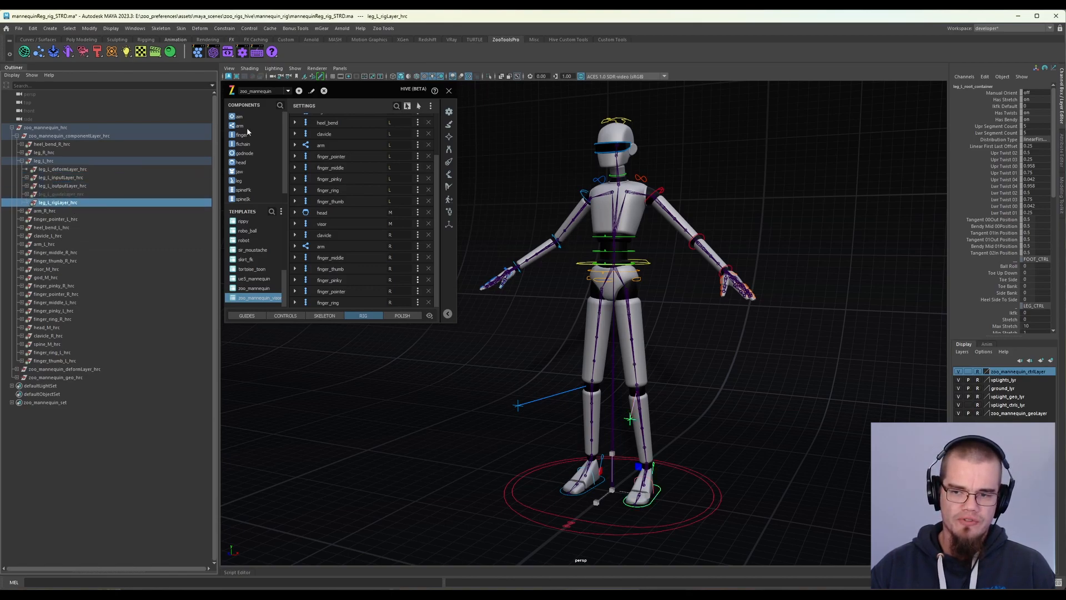
click(352, 91)
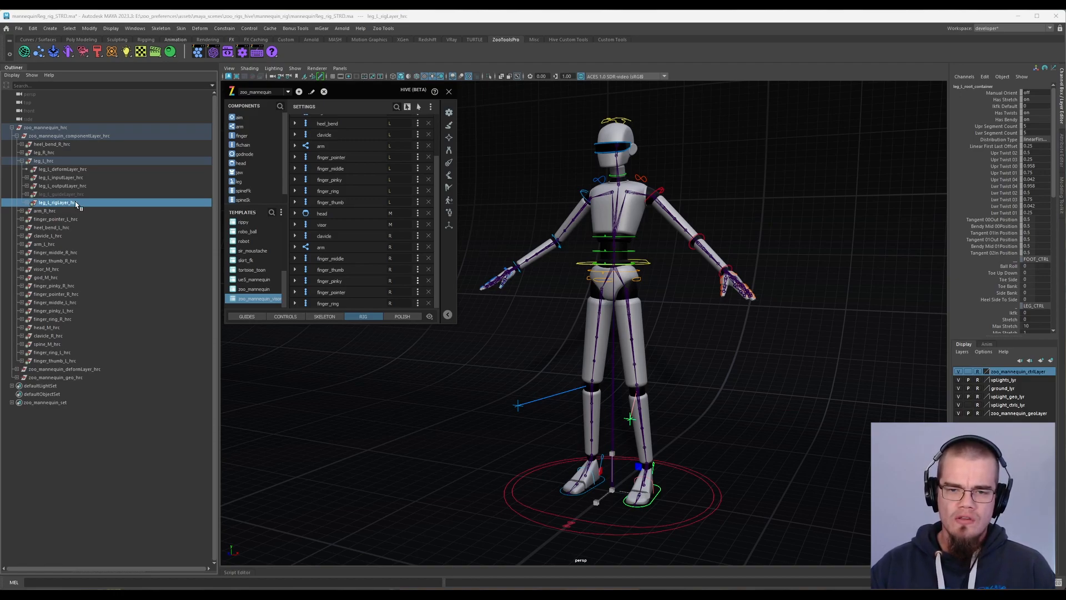
click(62, 170)
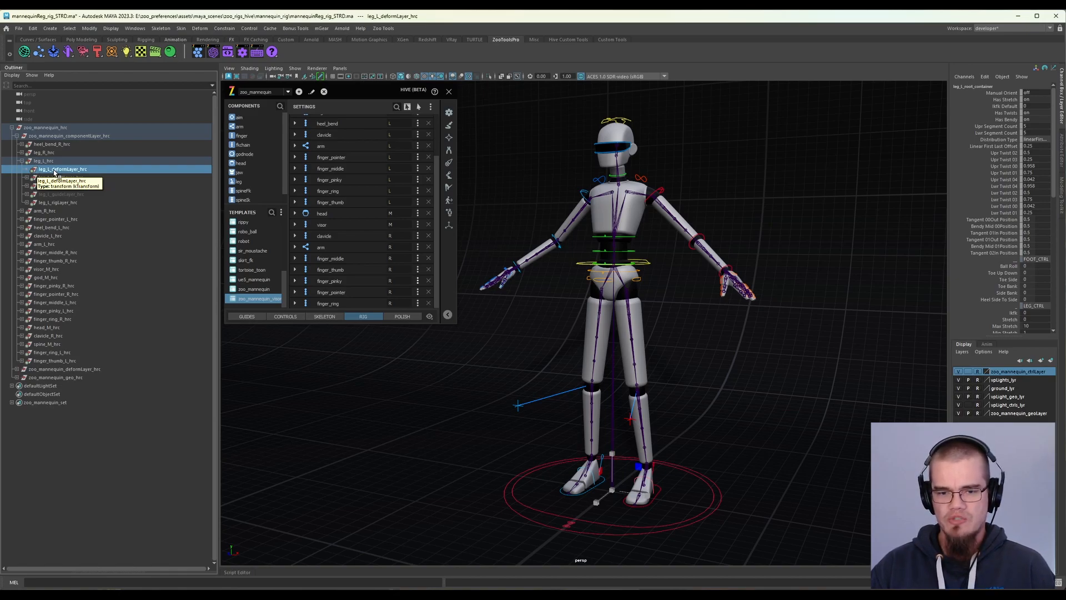
Compare the mannequin's main deform layer with the left leg's own deform, input and output layers.
click(90, 370)
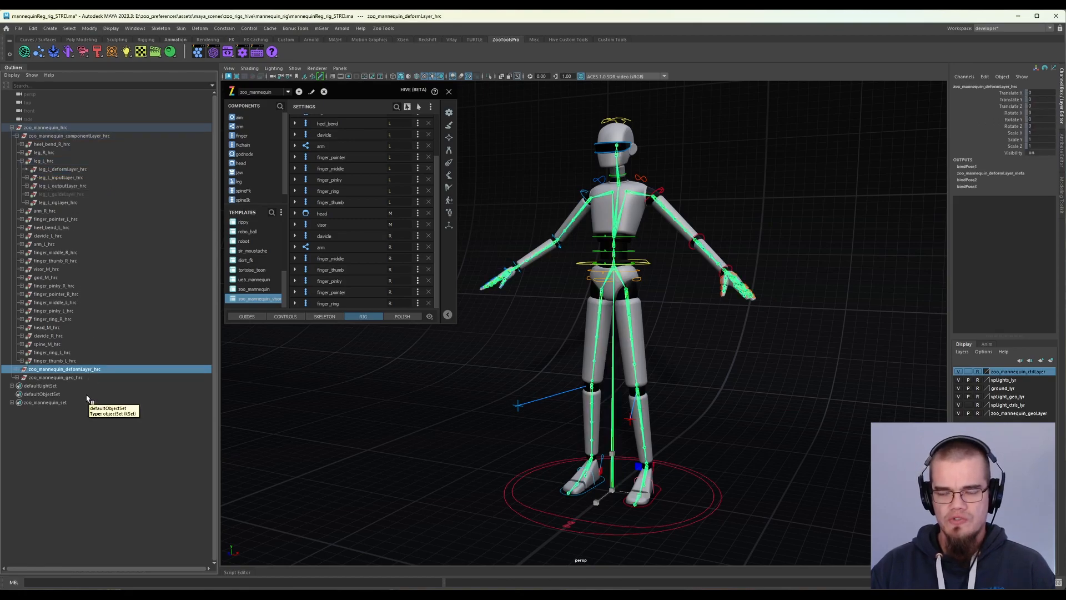
click(58, 170)
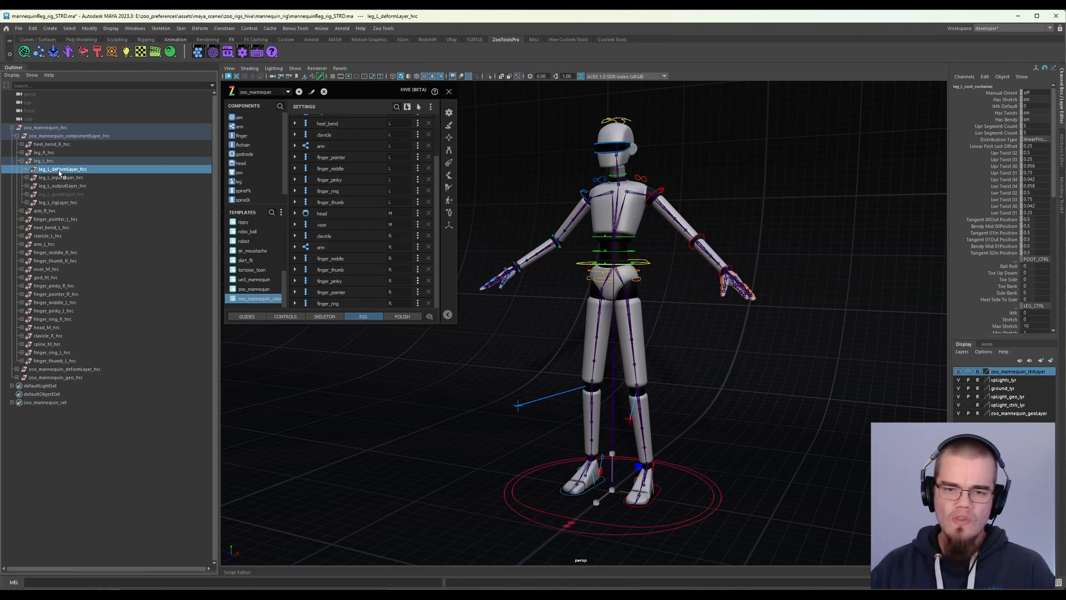
click(61, 178)
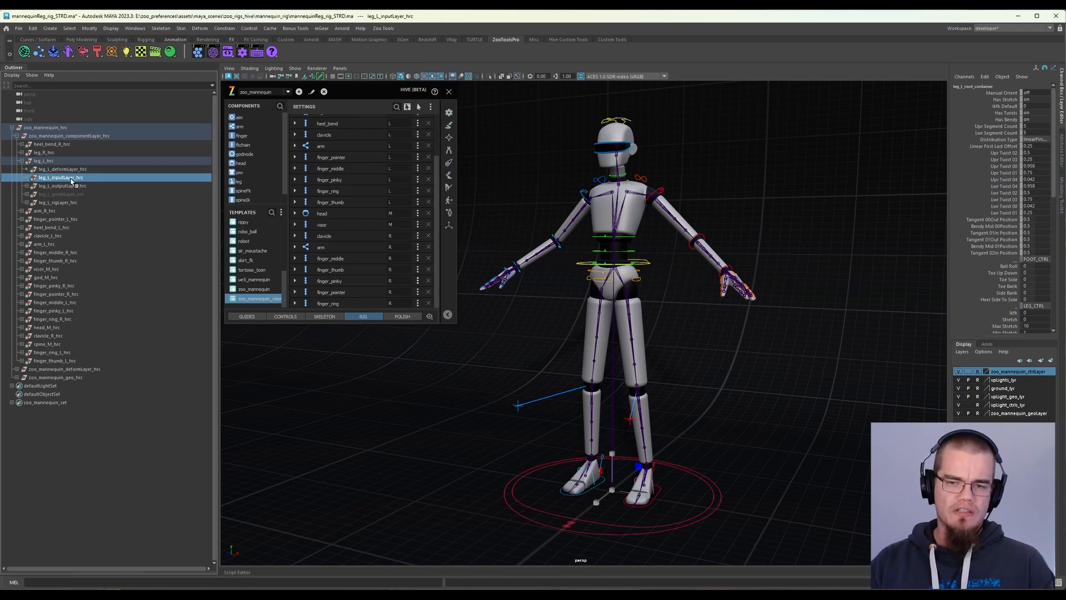
click(71, 186)
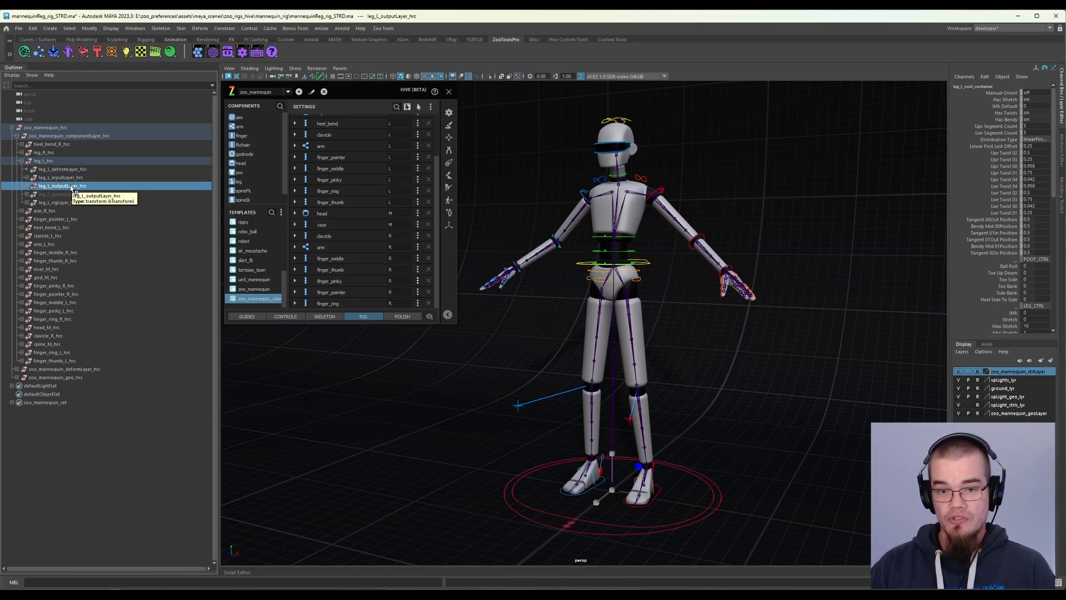
click(70, 178)
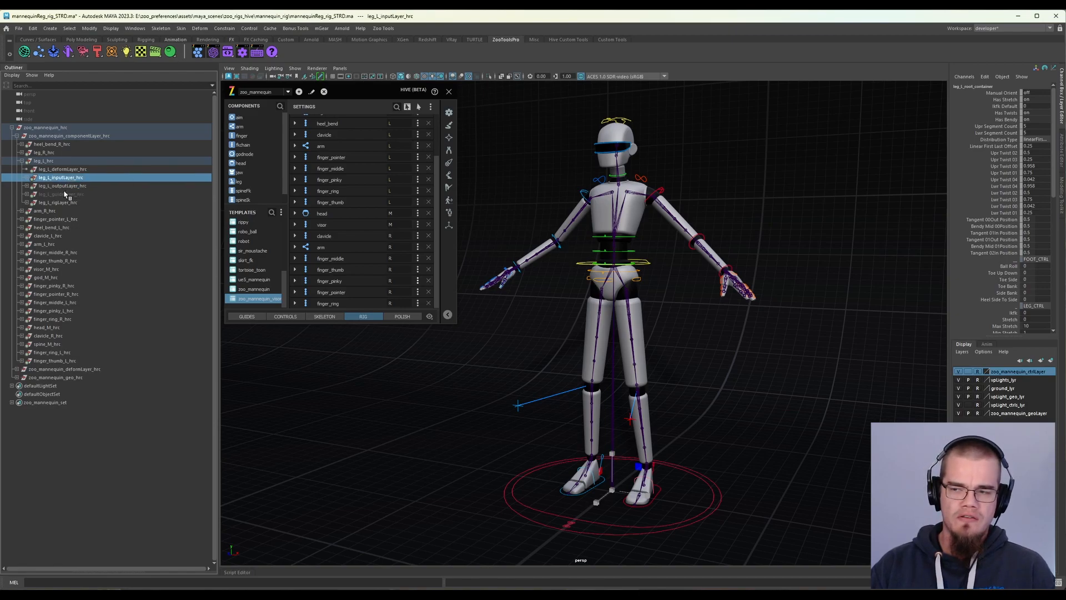
Select leg_L_upr_in inside the left leg's input layer and briefly check the left arm component's settings.
click(26, 178)
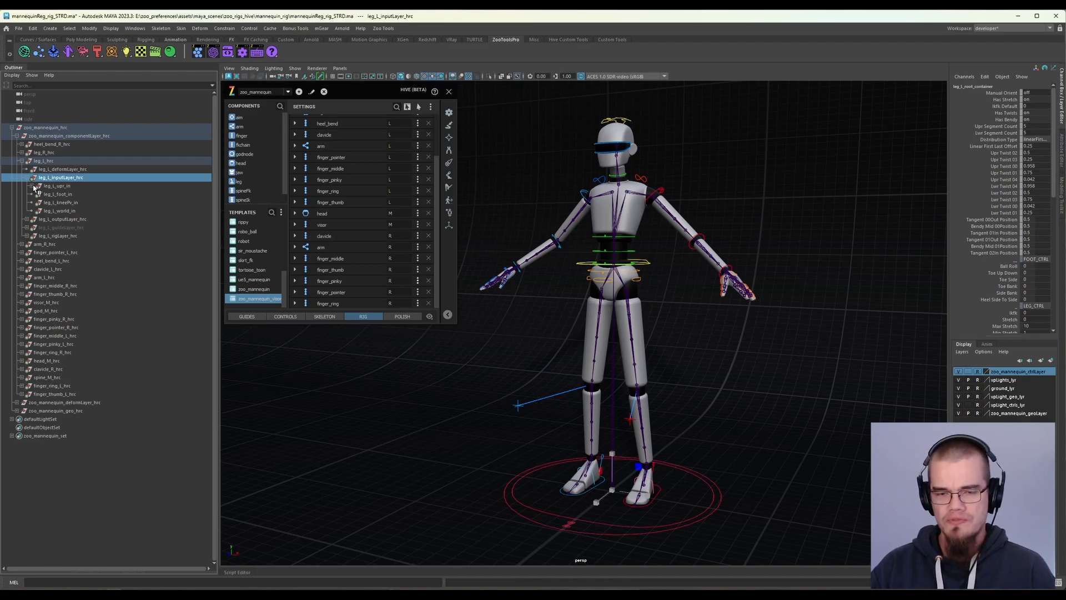
click(59, 187)
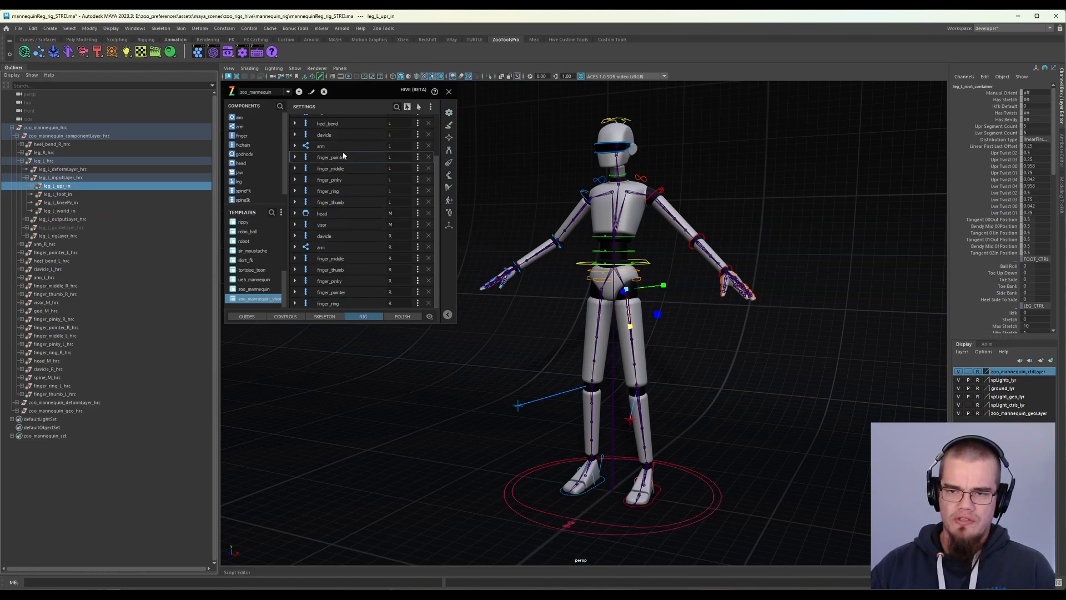
click(294, 145)
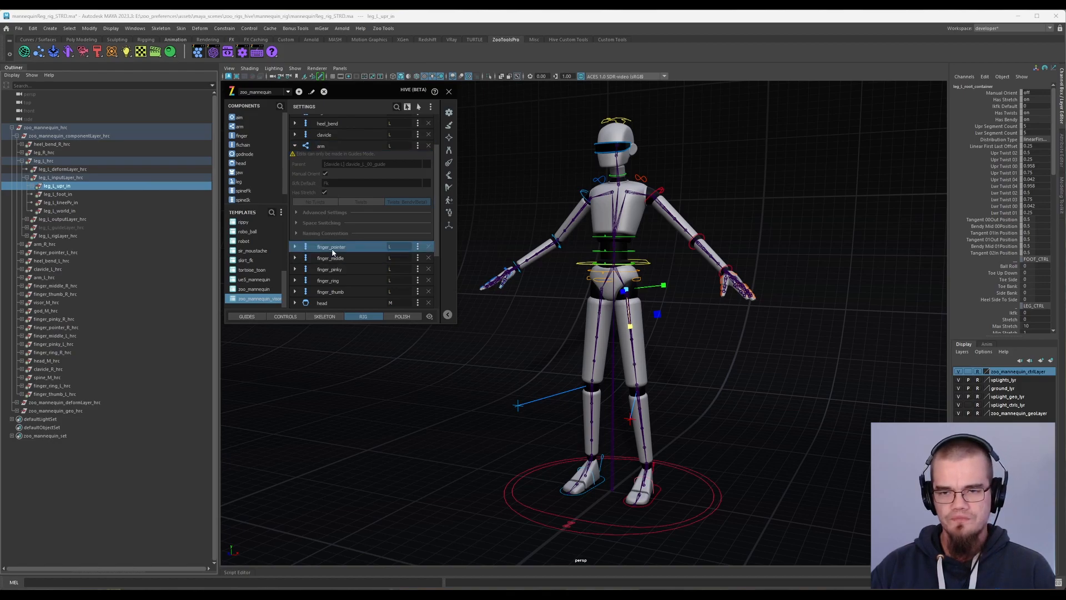
click(294, 145)
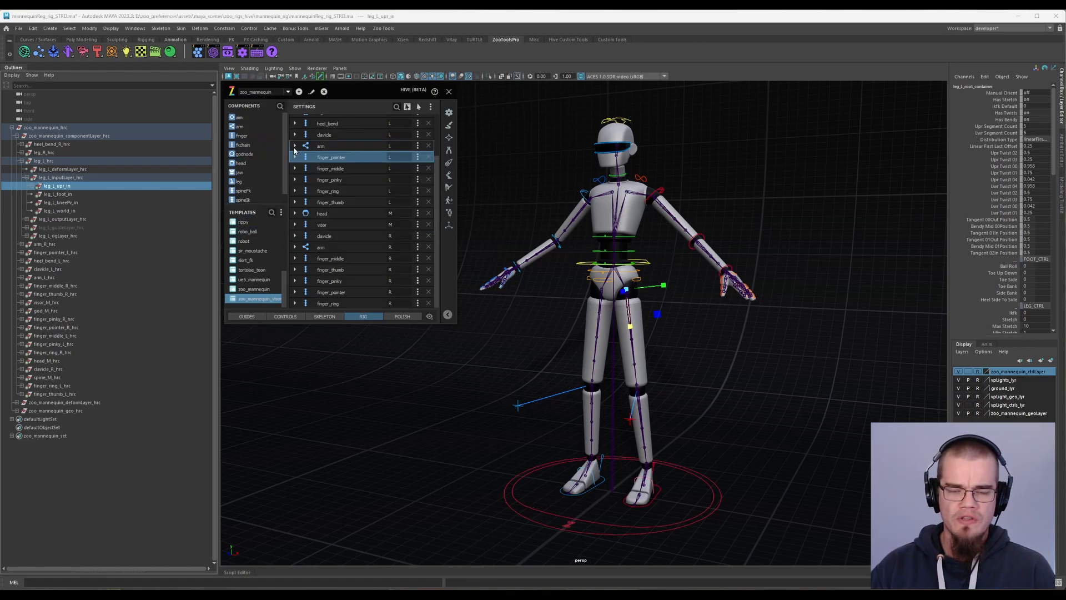
Expand leg_L_outputLayer_hrc and select its leg_L_upr_out node.
click(26, 218)
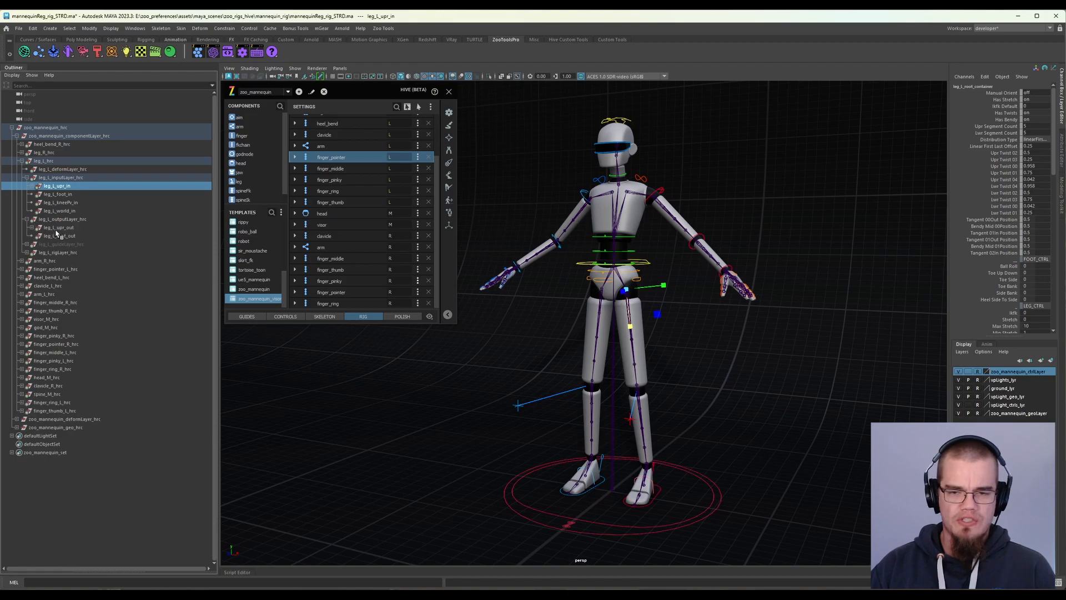
click(58, 228)
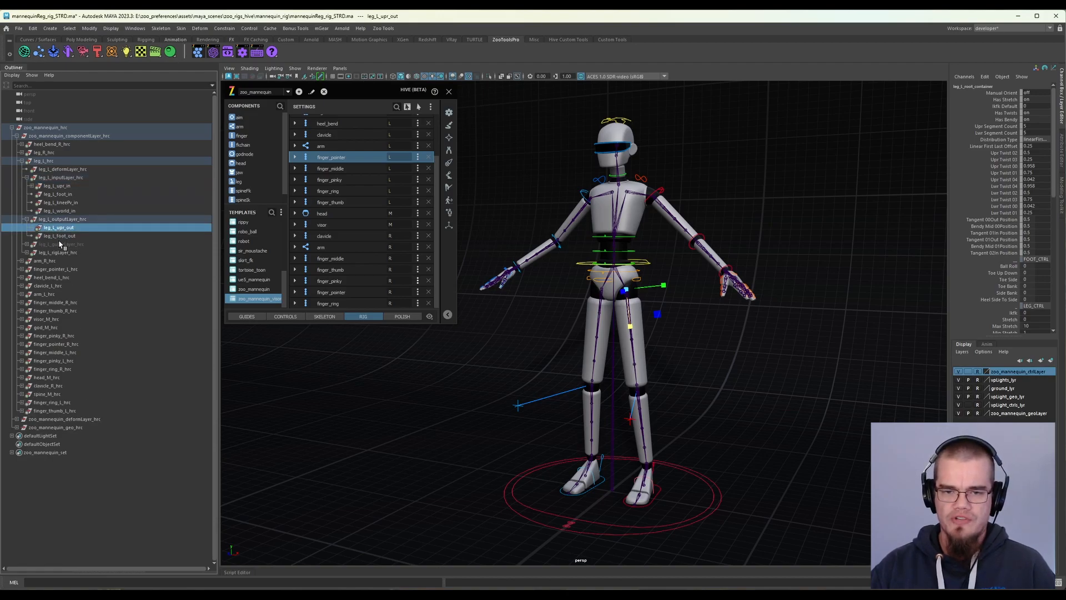
Expand leg_L_upr_out in the left leg's output layer and frame its child leg_L_knee_out.
key(f)
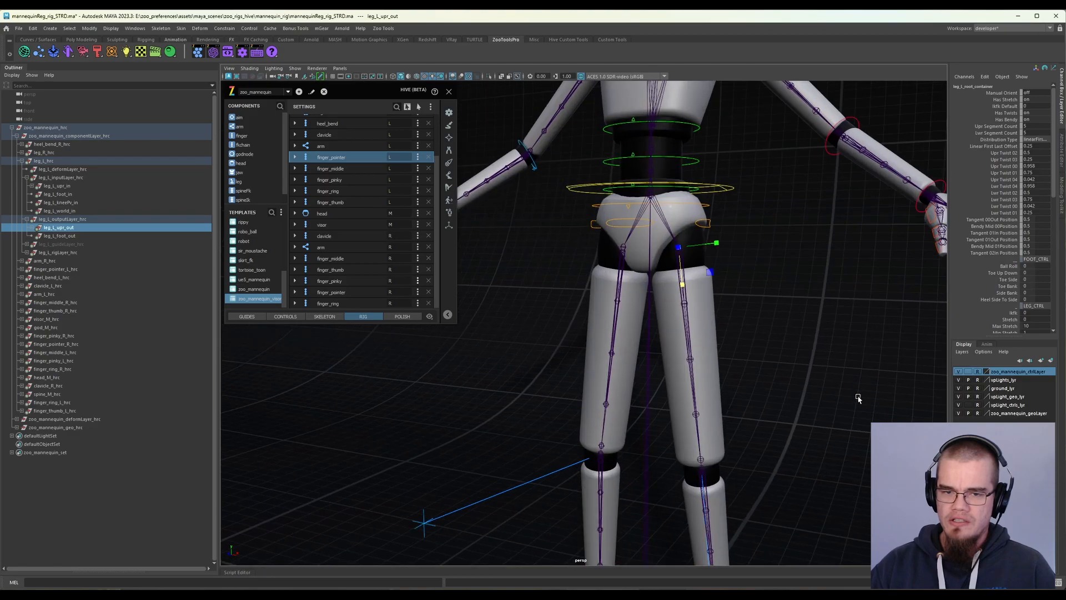
click(32, 228)
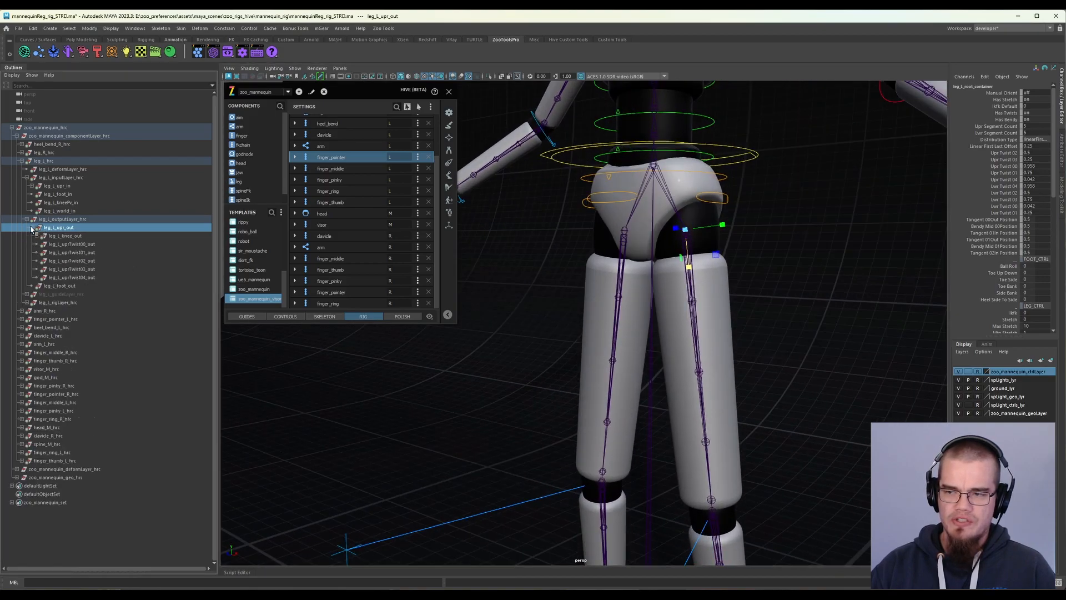
click(71, 237)
key(f)
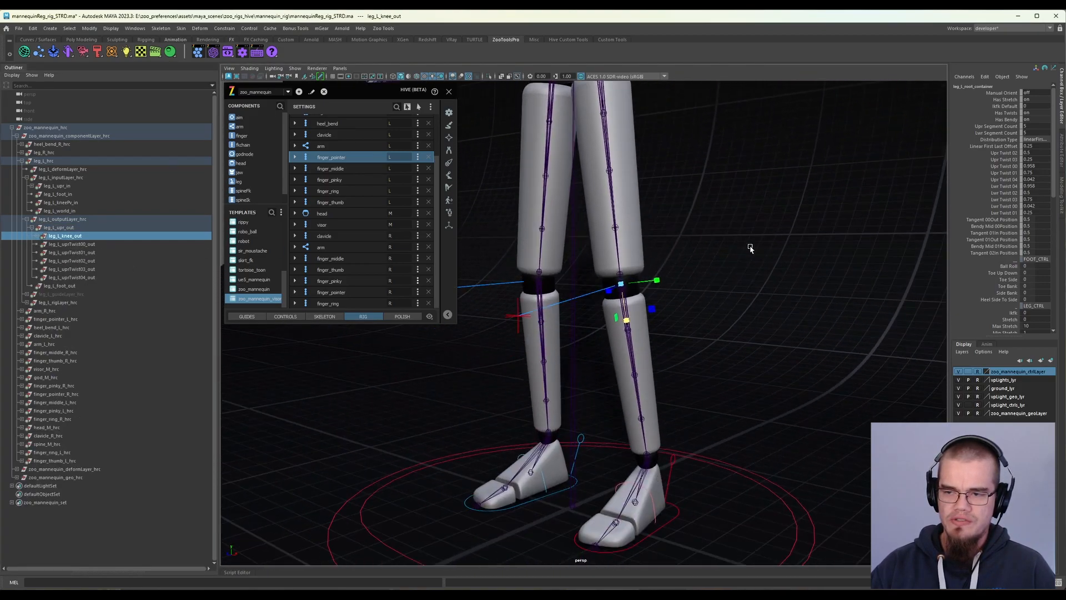
Go through the left leg's upper twist output nodes, from leg_L_uprTwist00_out to leg_L_uprTwist04_out.
click(73, 245)
key(f)
click(62, 251)
key(Down)
key(Down)
key(Down)
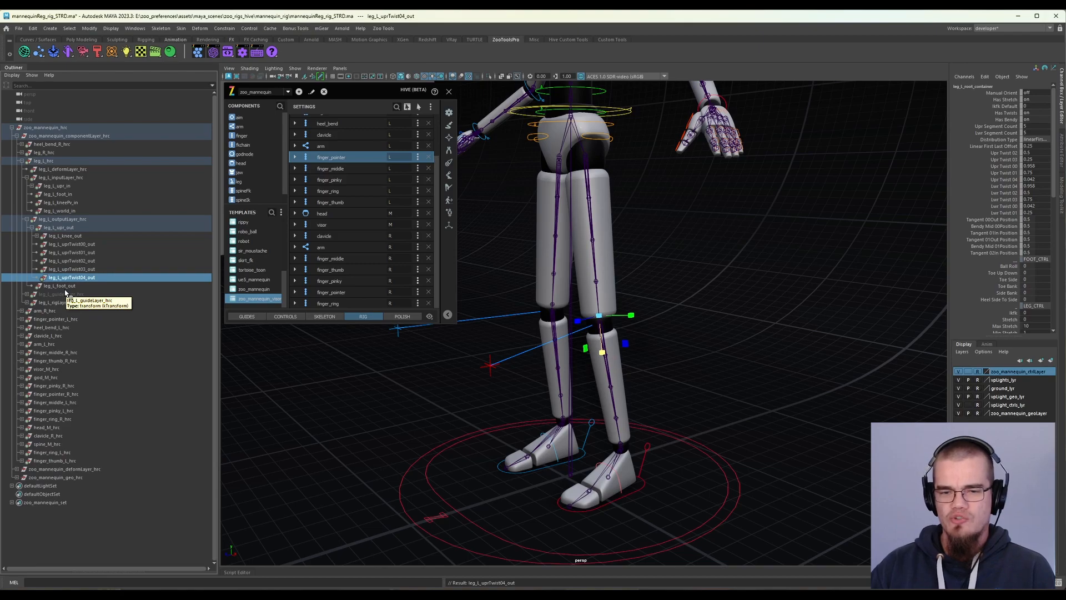
Review leg_L_upr_out and leg_L_foot_out, and compare the left leg's output layer with its input layer.
click(67, 228)
click(72, 286)
click(74, 220)
click(66, 177)
click(56, 220)
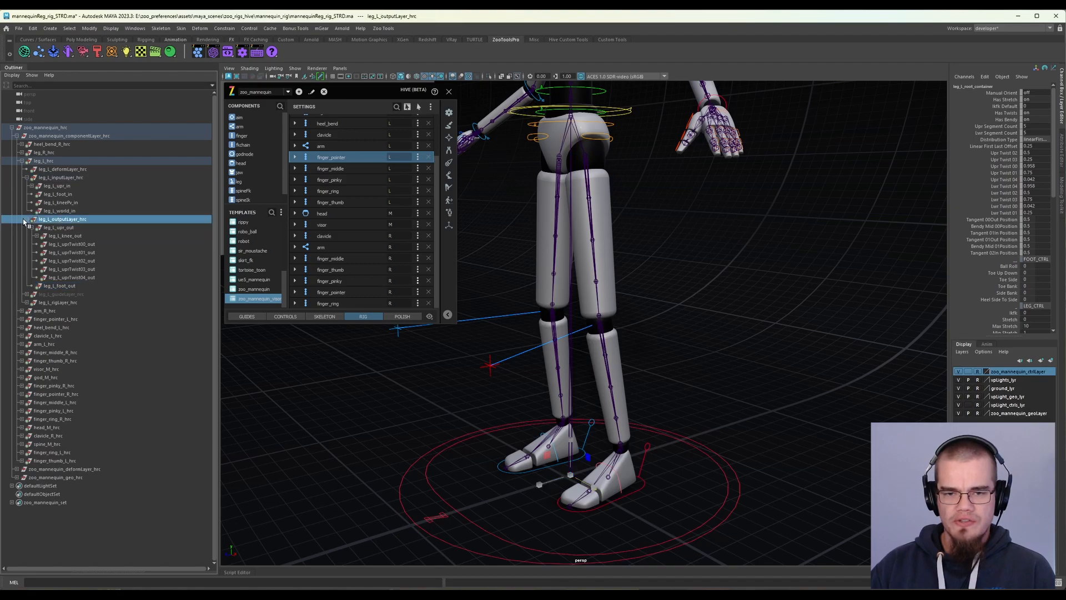
Collapse leg_L_outputLayer_hrc and expand leg_L_guideLayer_hrc to inspect its root_guide_srt node.
click(24, 221)
click(61, 228)
click(26, 227)
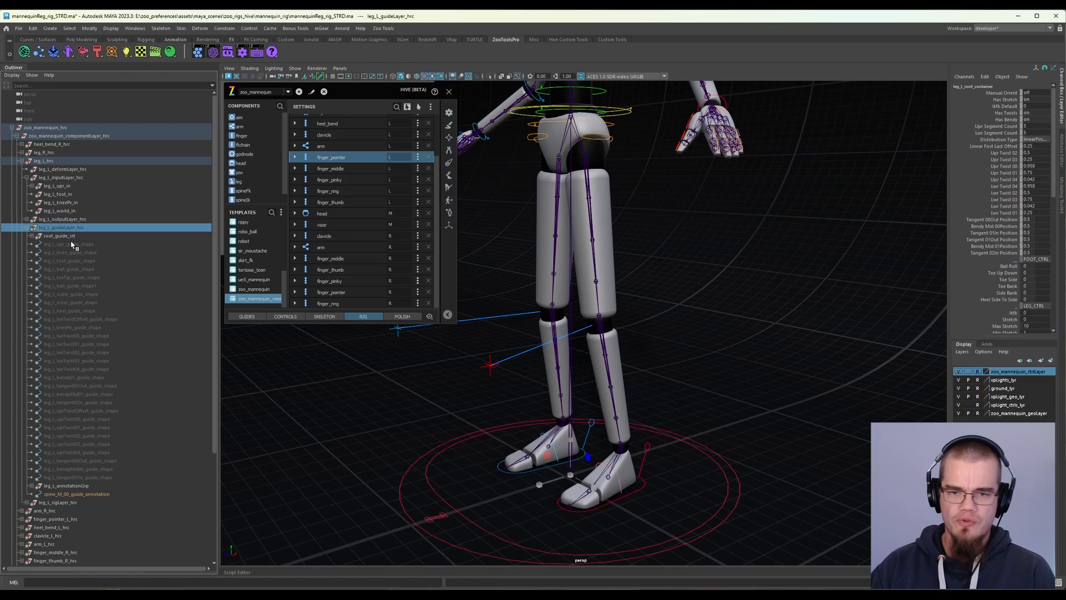
click(69, 236)
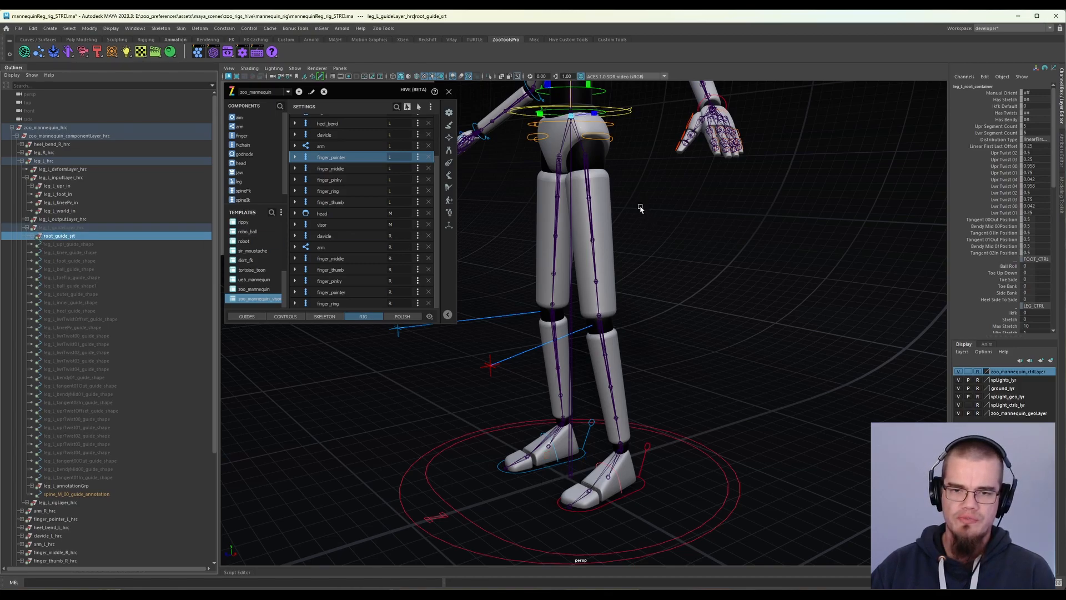
click(63, 228)
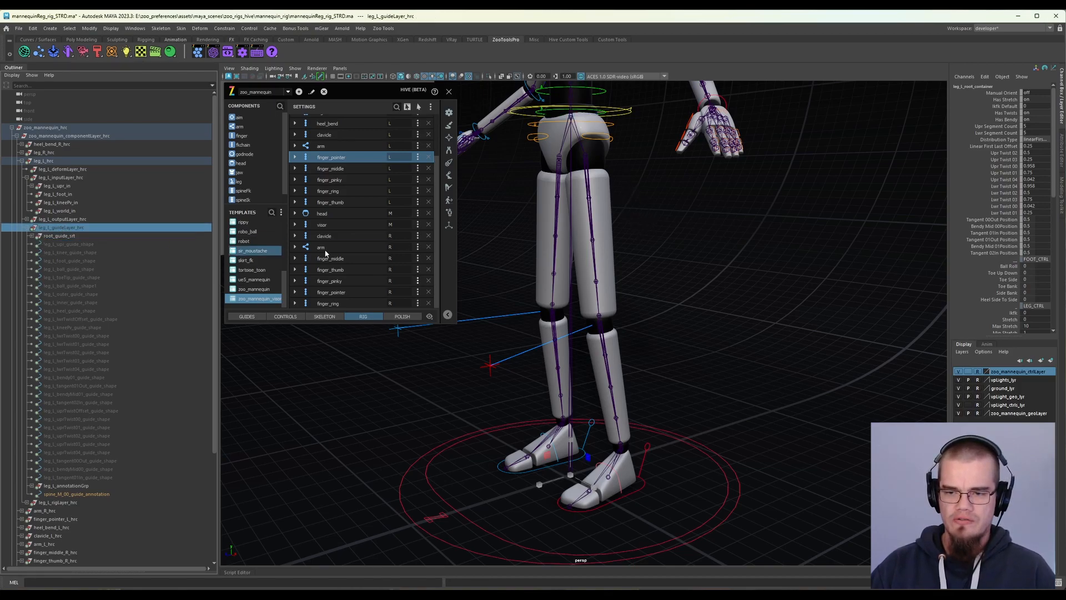
Switch the zoo_mannequin rig to Guides mode and select the left leg's leg_L_root_guide for a close view.
click(247, 316)
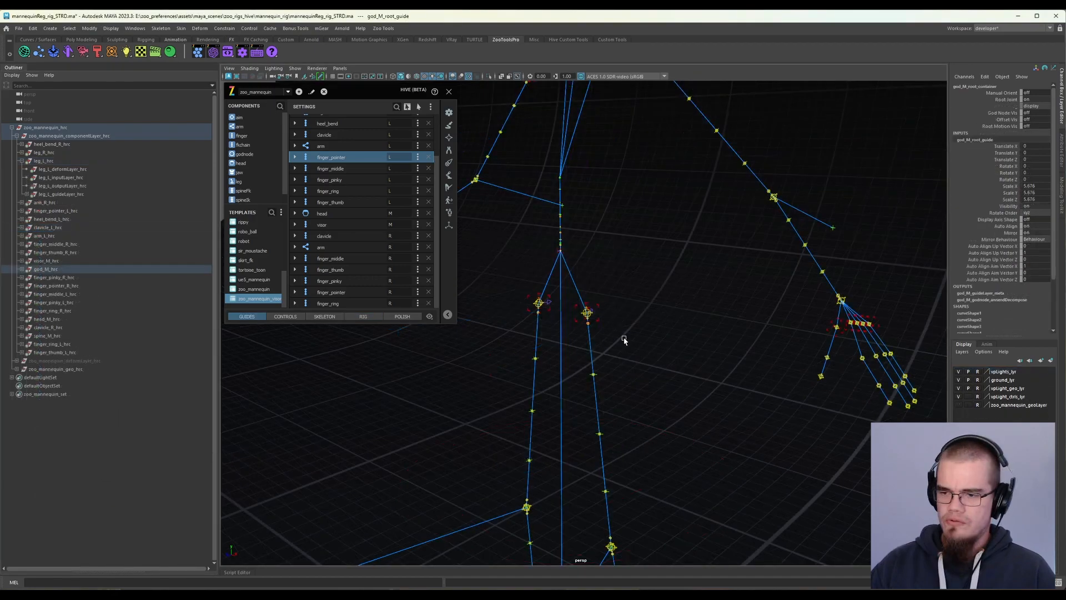
click(581, 302)
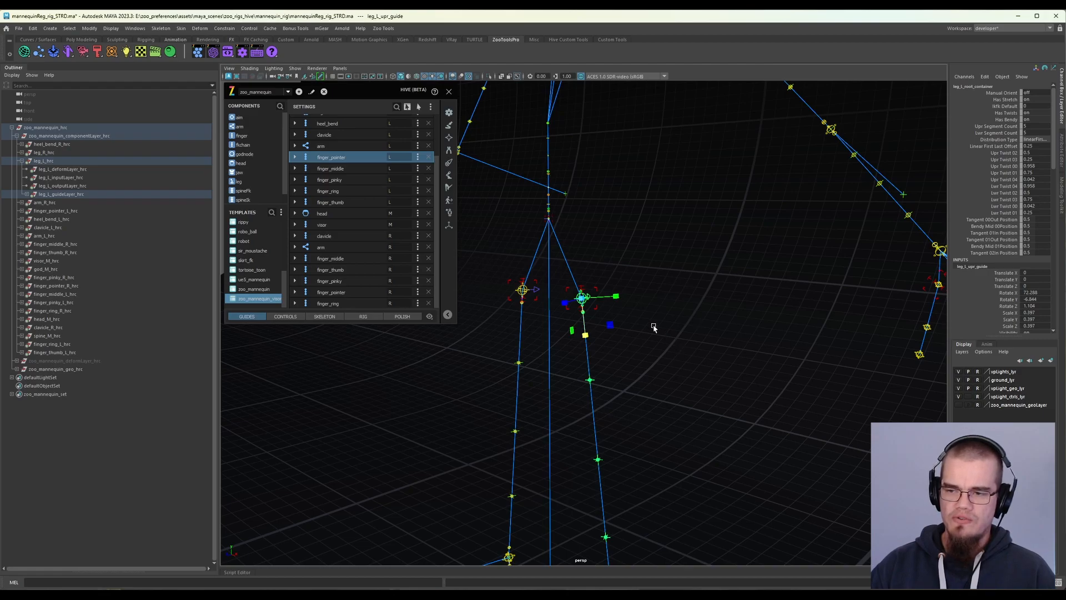
key(f)
alt+right_drag(693, 349, 617, 307)
alt+right_drag(730, 360, 570, 275)
drag(624, 242, 683, 296)
alt+right_drag(716, 344, 666, 328)
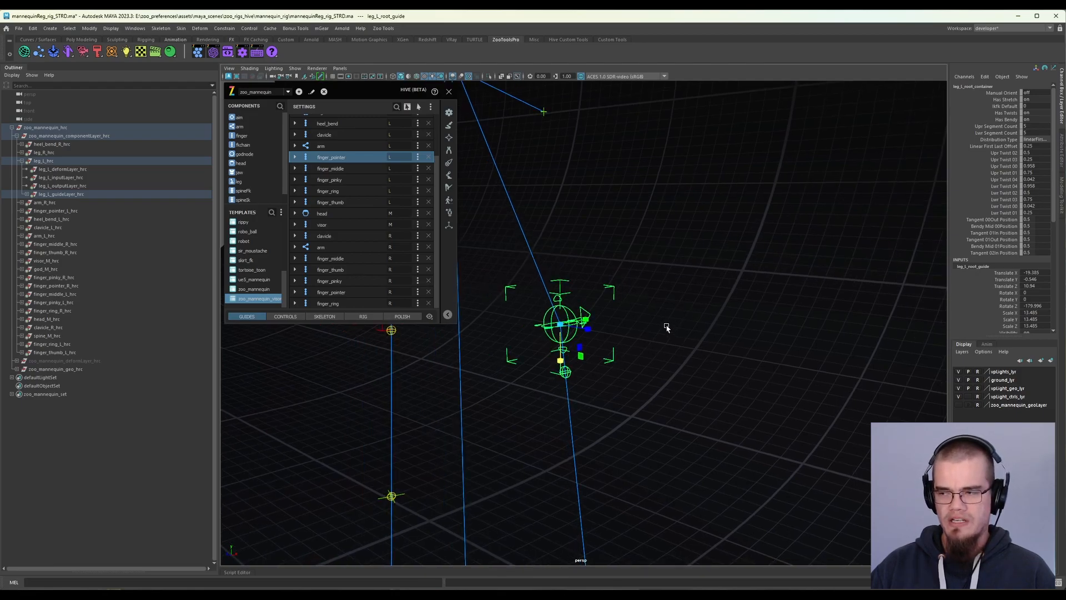
Reveal leg_L_root_guide in the outliner and expand the transform beneath it down to leg_L_upr_guide.
alt+drag(685, 361, 647, 336)
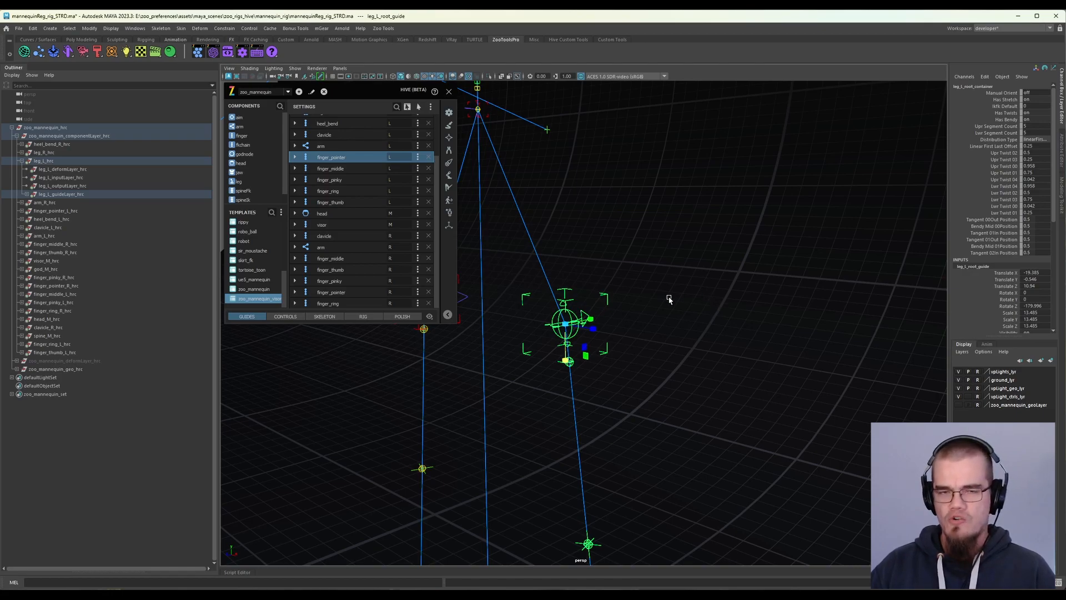
mouse_move(634, 317)
alt+mouse_down()
mouse_move(605, 276)
mouse_move(612, 315)
alt+mouse_up()
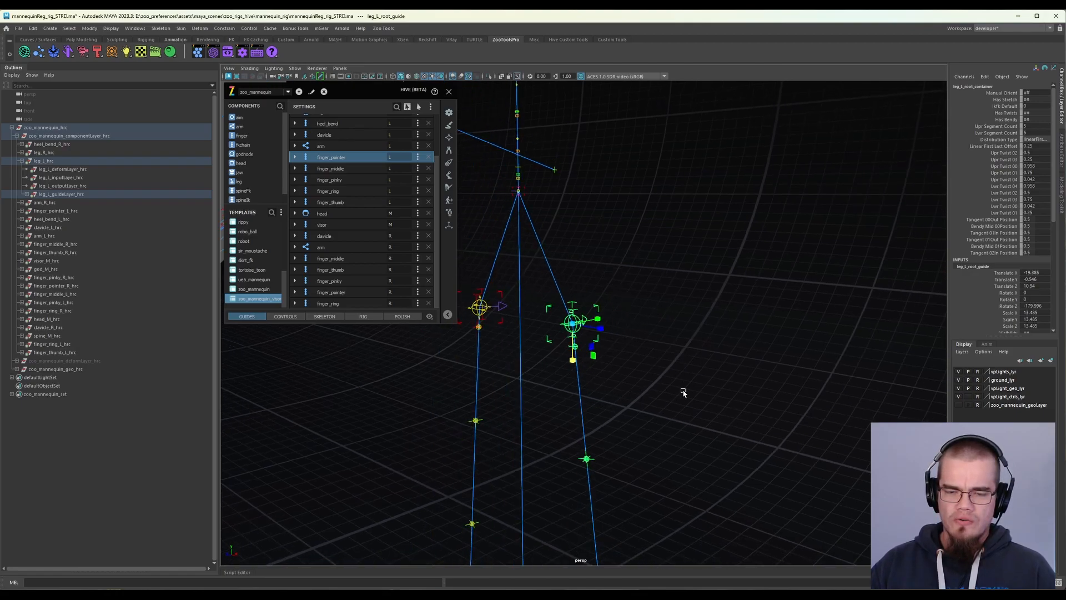
key(f)
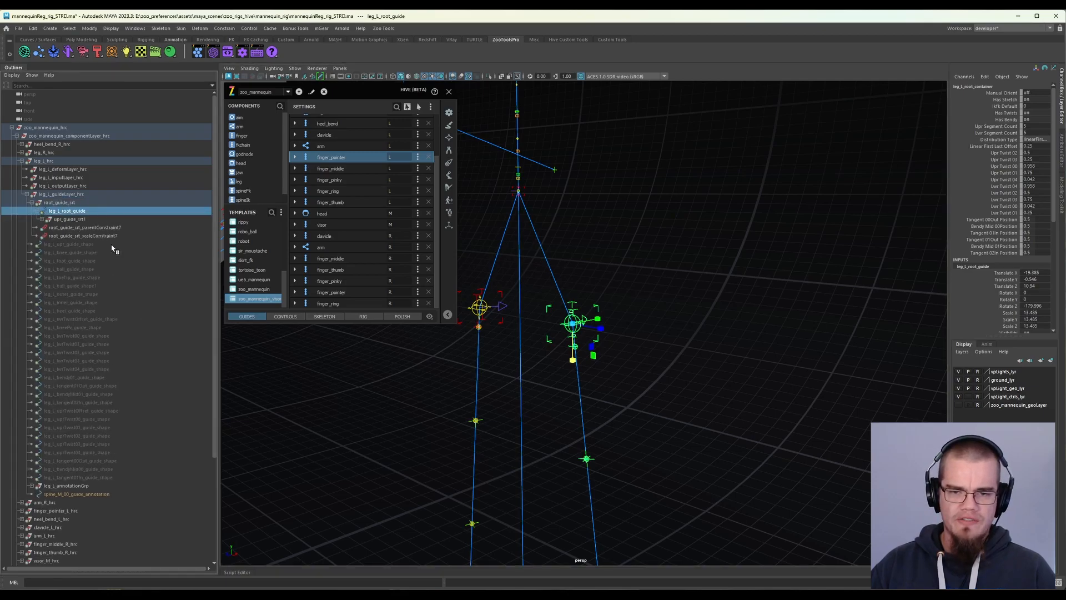
click(47, 220)
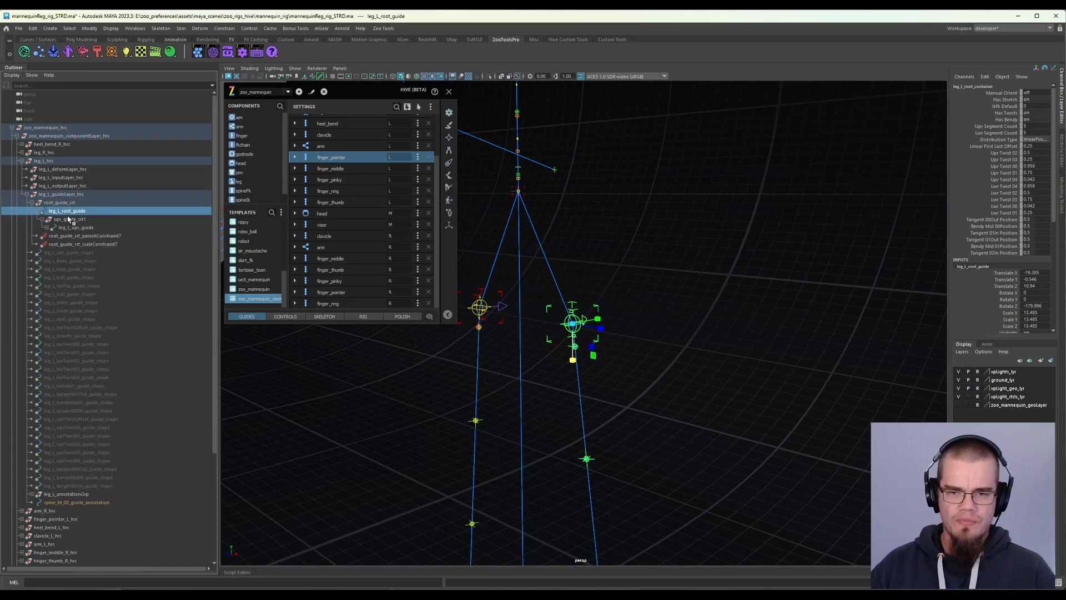
Collapse root_guide_srt and examine the left leg's guide shape nodes, ending on leg_L_knee_guide_shape.
click(32, 202)
drag(77, 212, 100, 447)
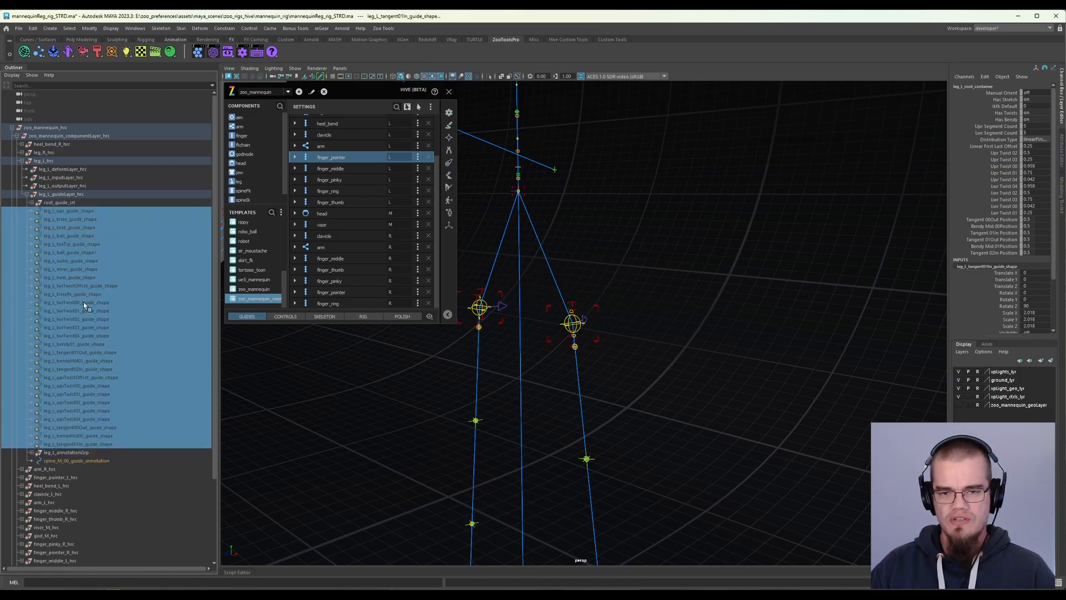
click(74, 219)
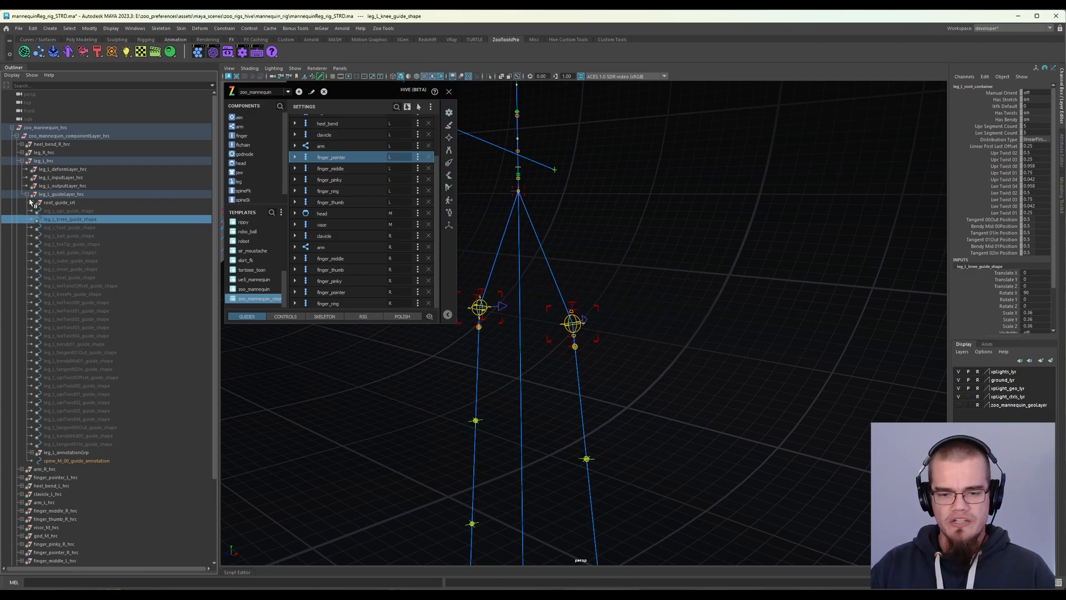
Inspect spine_M_00_guide_annotation, and expand and select leg_L_annotationGrp in the left leg's guide layer.
click(70, 460)
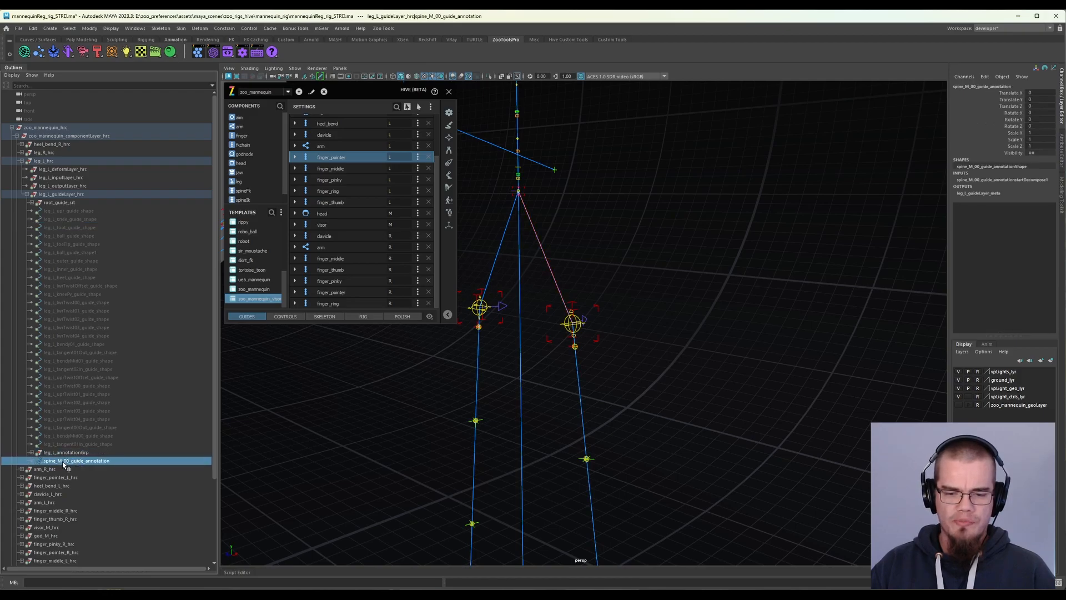
click(32, 452)
scroll(67, 264, down, 10)
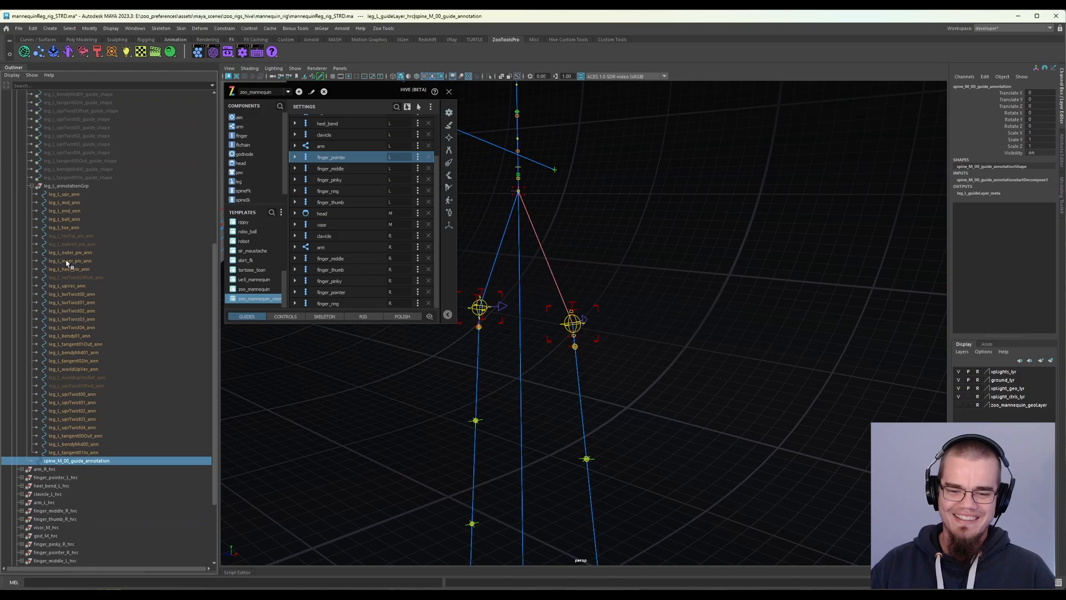
click(65, 187)
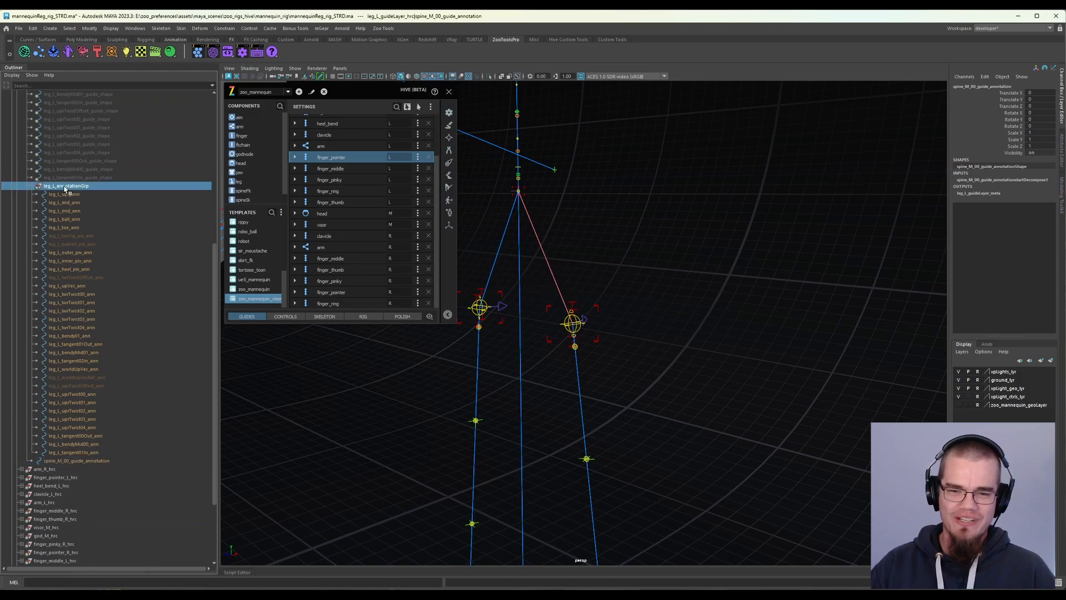
Select leg_L_upr_ann and leg_L_end_ann in the annotation group and inspect them on the leg guides.
click(79, 195)
alt+right_drag(783, 346, 524, 213)
alt+drag(605, 294, 580, 159)
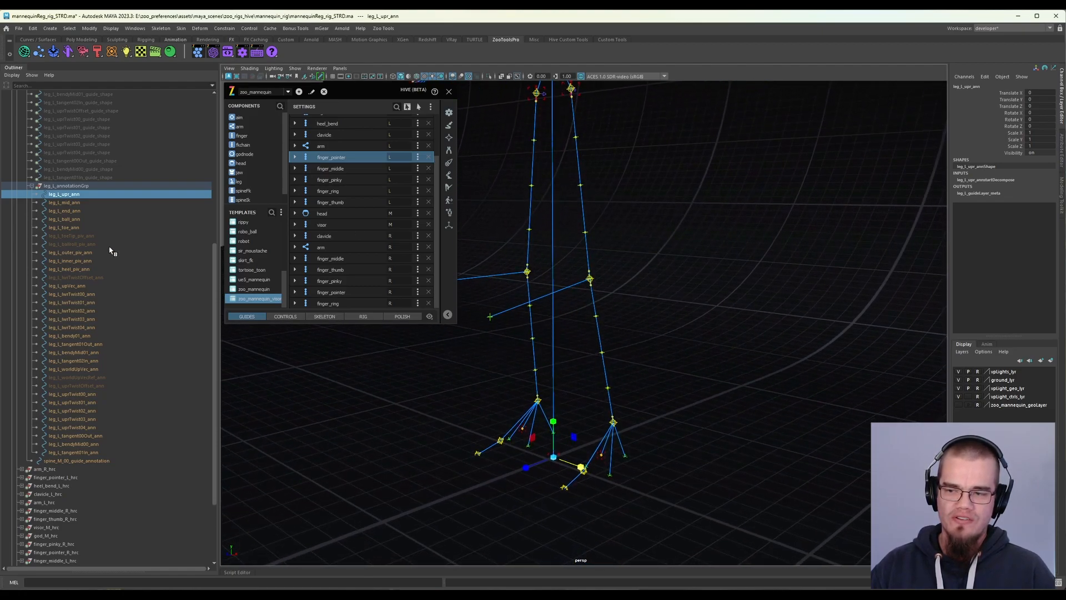
click(94, 211)
alt+drag(568, 285, 581, 305)
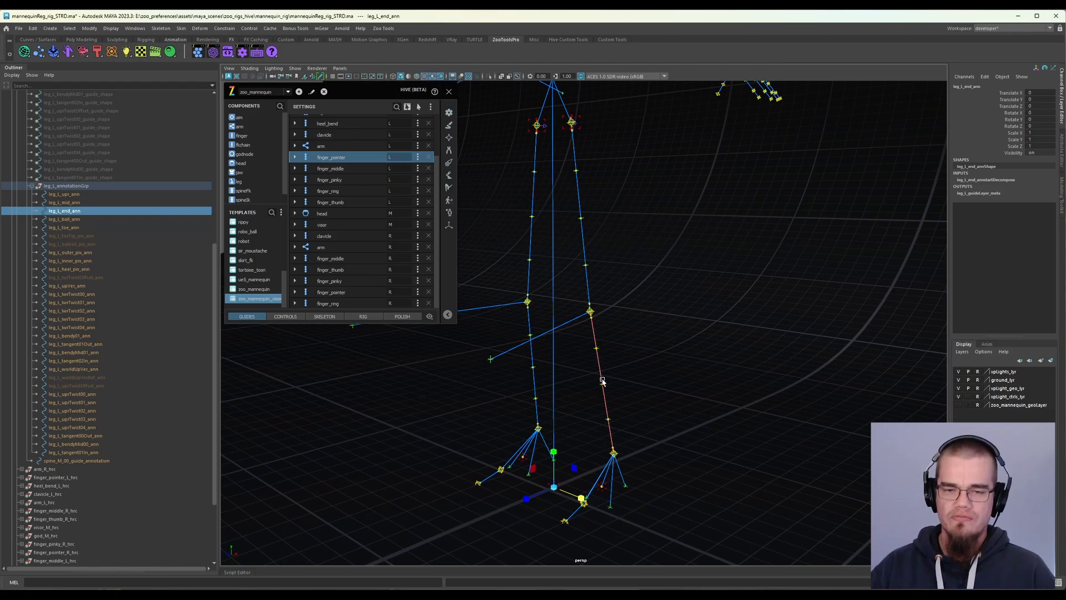
Collapse the left leg's annotation group and guide layer, and switch the zoo_mannequin rig back to Rig mode.
click(32, 186)
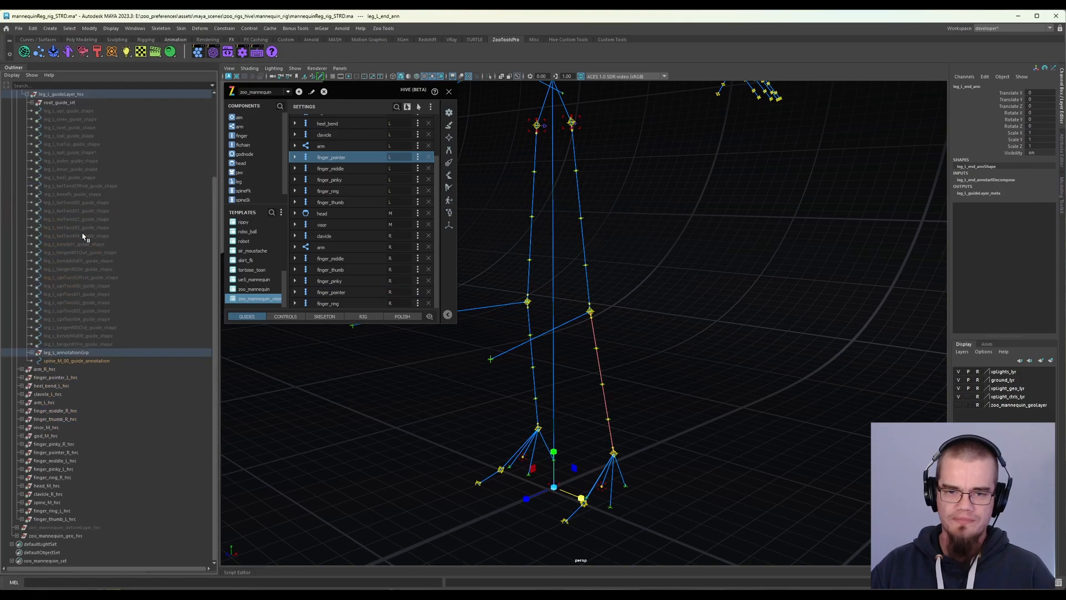
scroll(65, 220, up, 3)
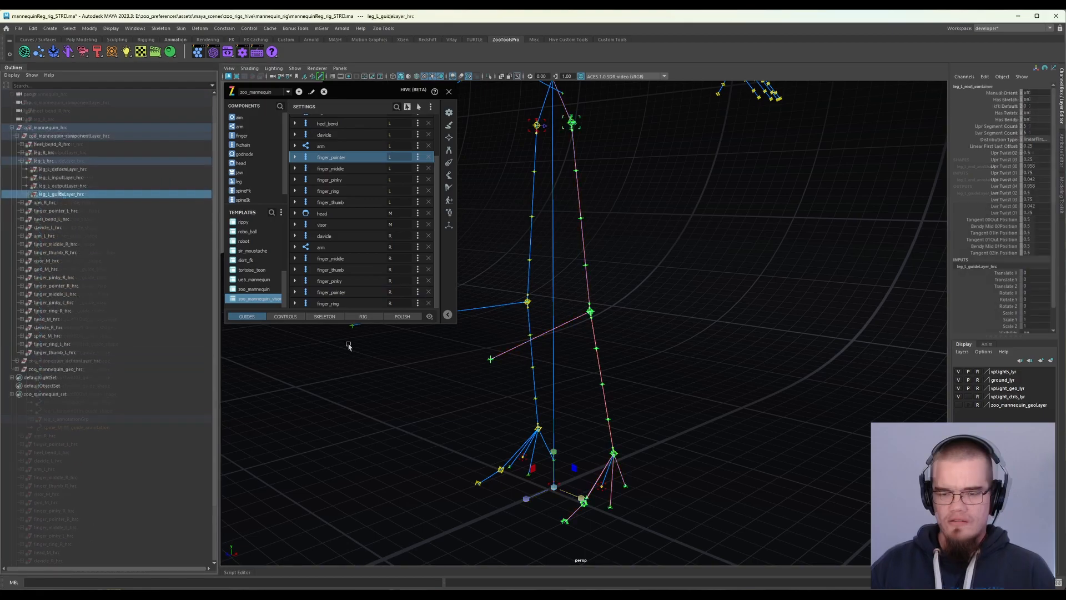
click(363, 316)
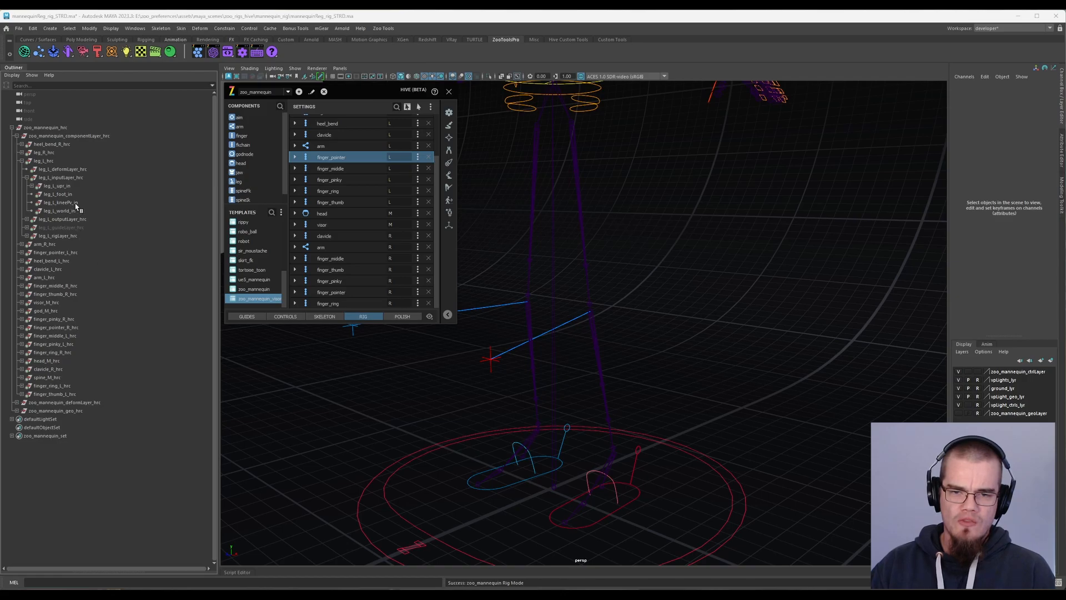
Expand leg_L_rigLayer_hrc and review the layers under leg_L_hrc, ending with the deform through rig layers selected.
click(27, 177)
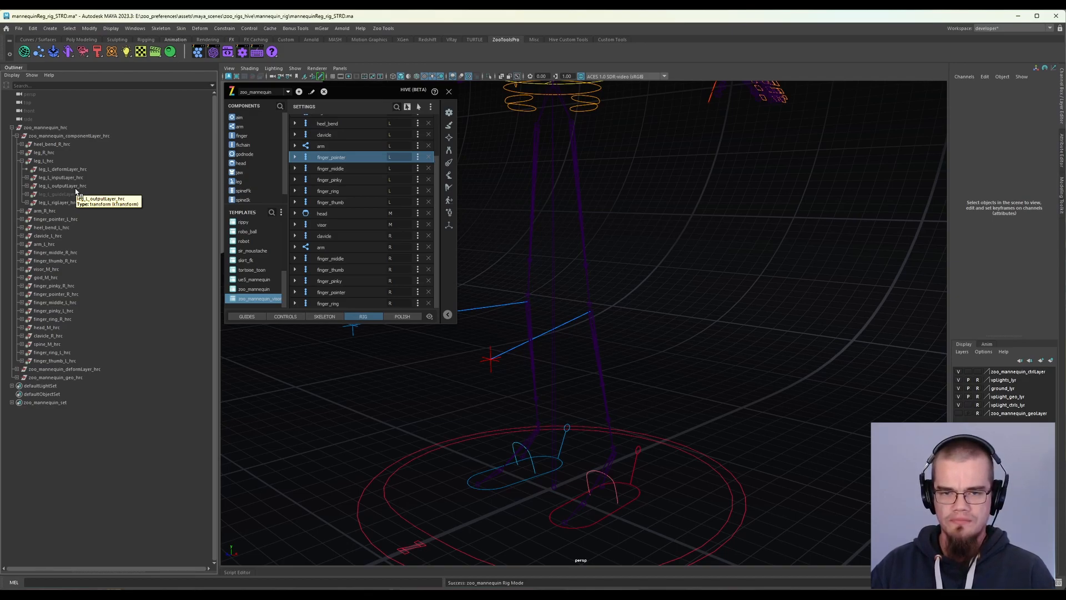
click(58, 202)
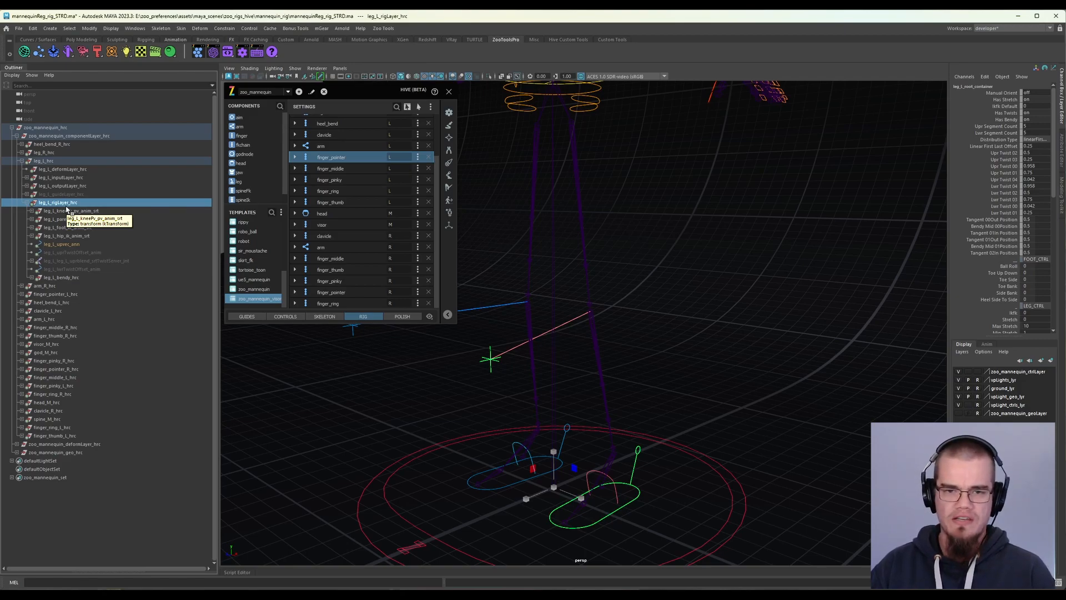
click(44, 161)
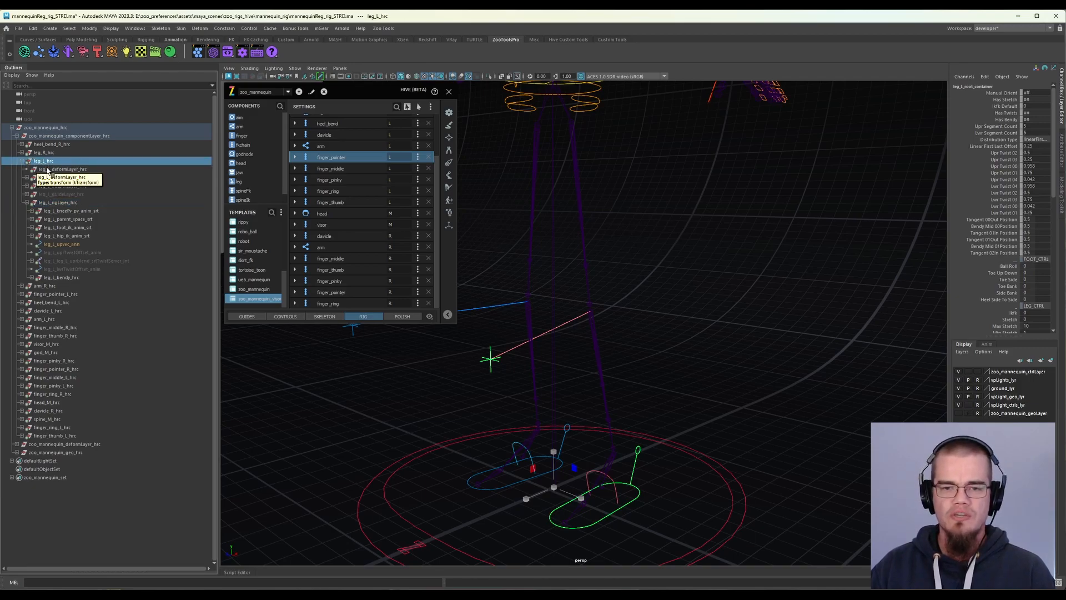
click(67, 171)
drag(67, 172, 71, 204)
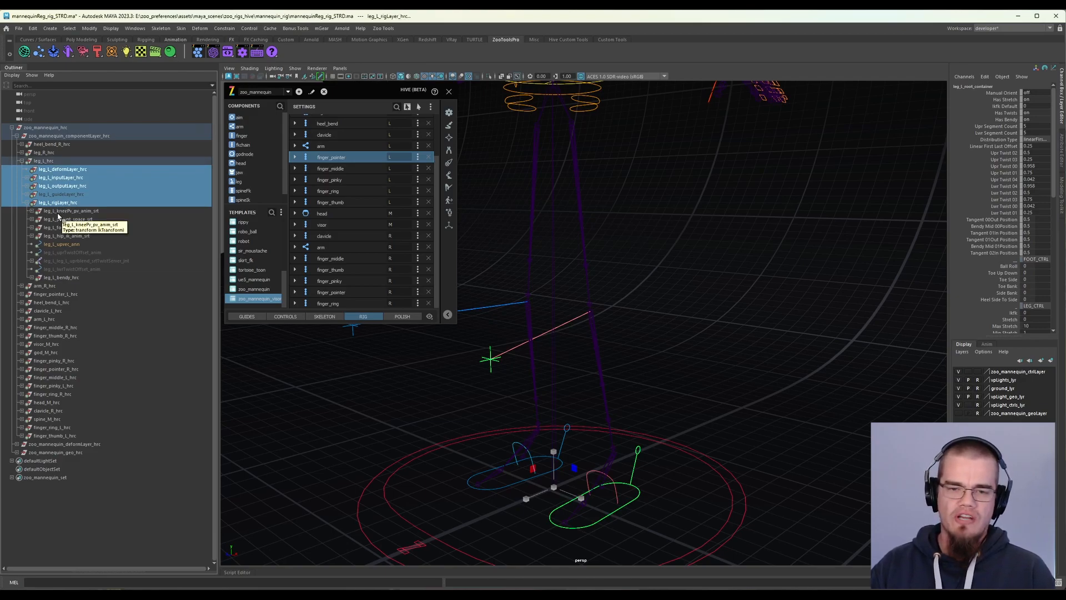
Inspect leg_L_kneePv_pv_anim_srt and leg_L_parent_space_srt in the left leg's rig layer, ending on the child leg_L_upr_fk_anim_srt.
click(58, 212)
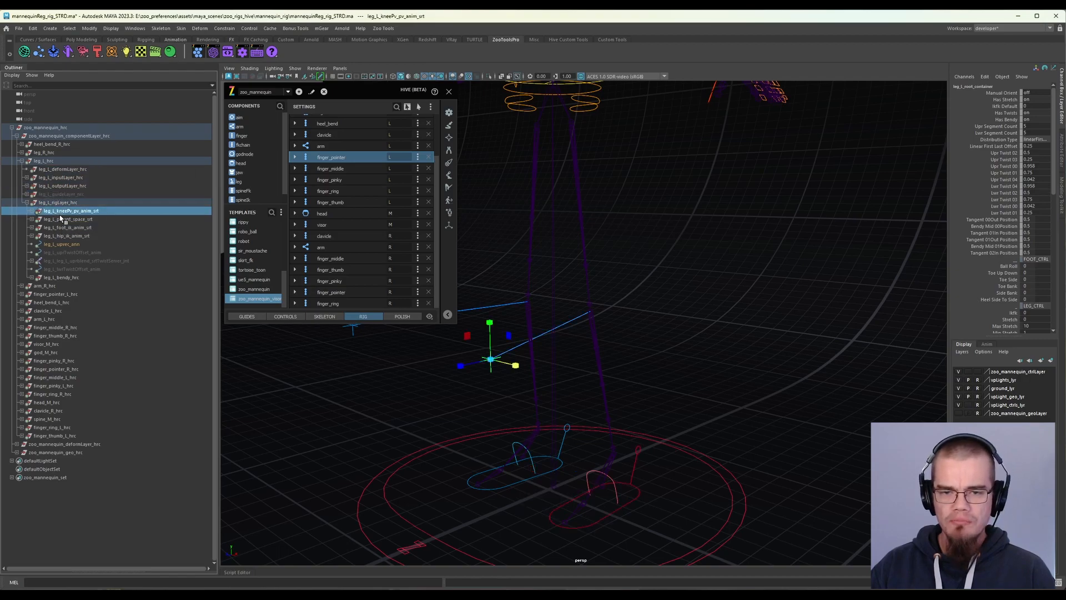
click(75, 220)
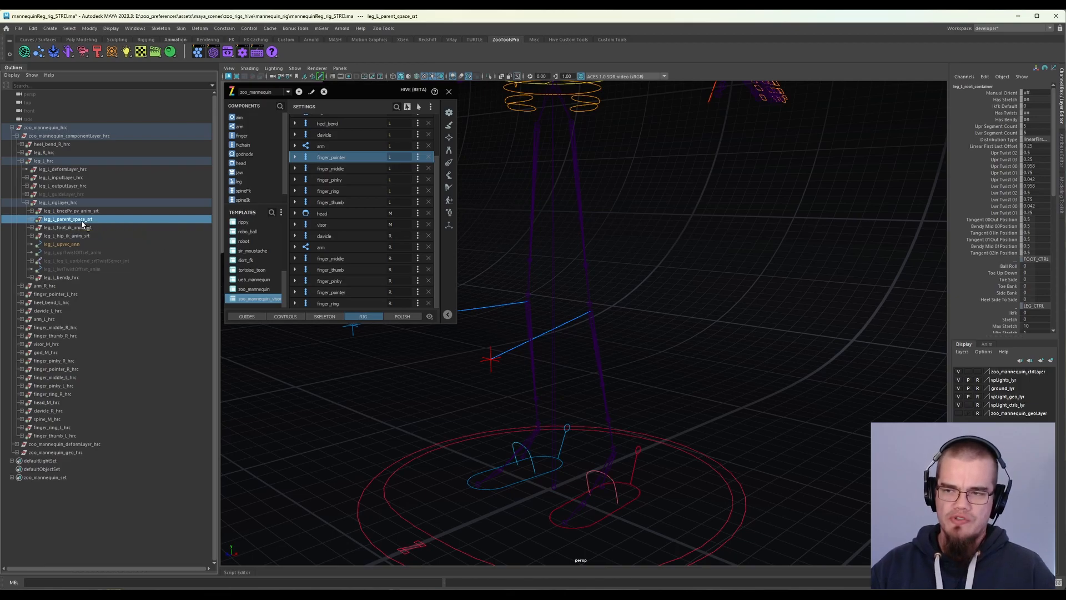
scroll(638, 244, down, 2)
alt+middle_drag(624, 195, 616, 284)
alt+drag(616, 284, 639, 279)
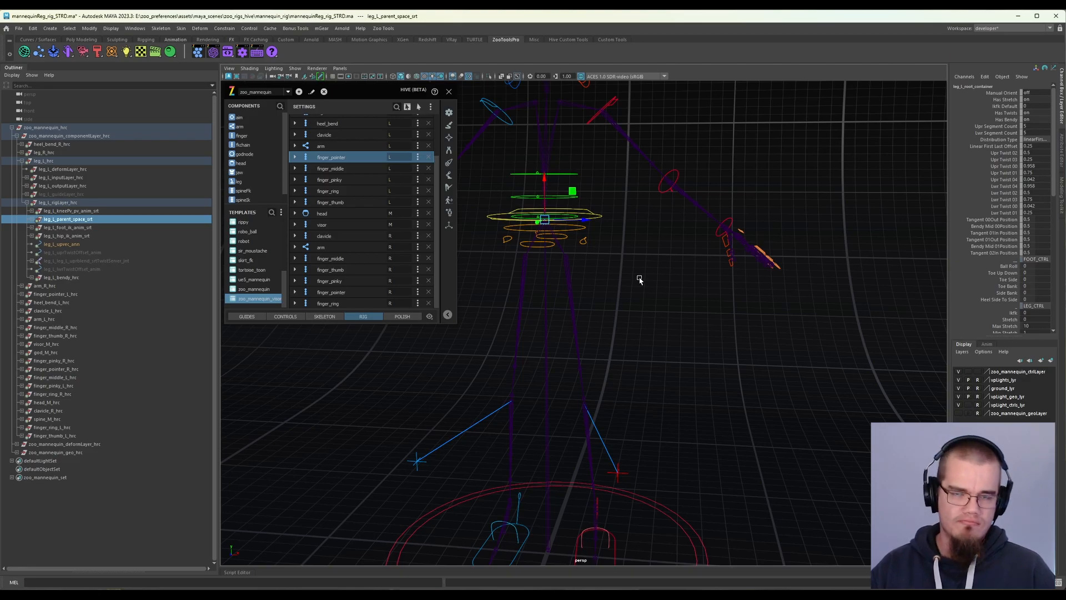
alt+right_drag(657, 276, 764, 361)
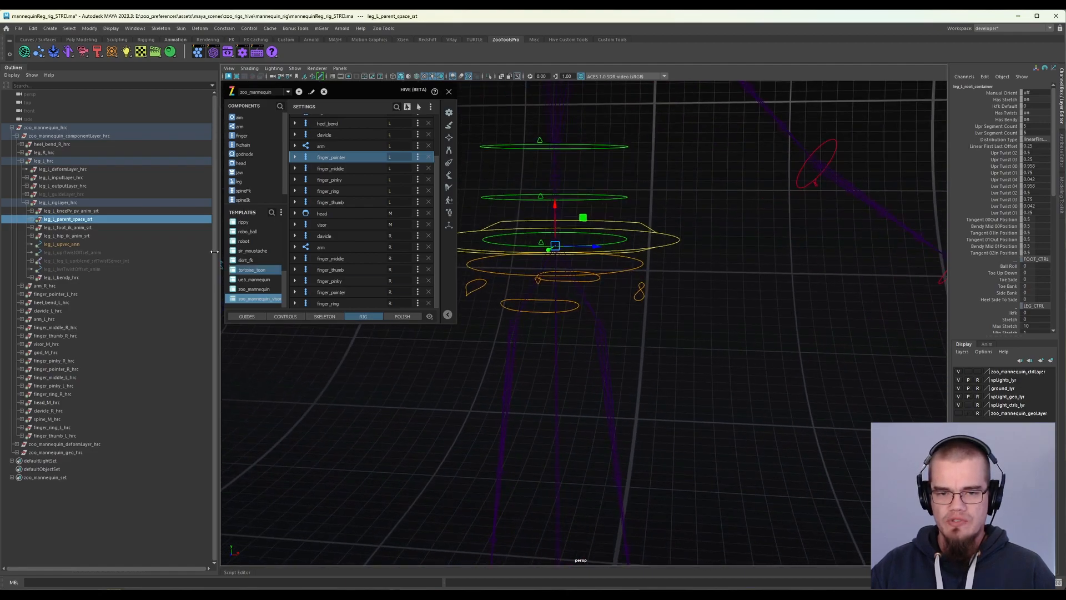
click(32, 219)
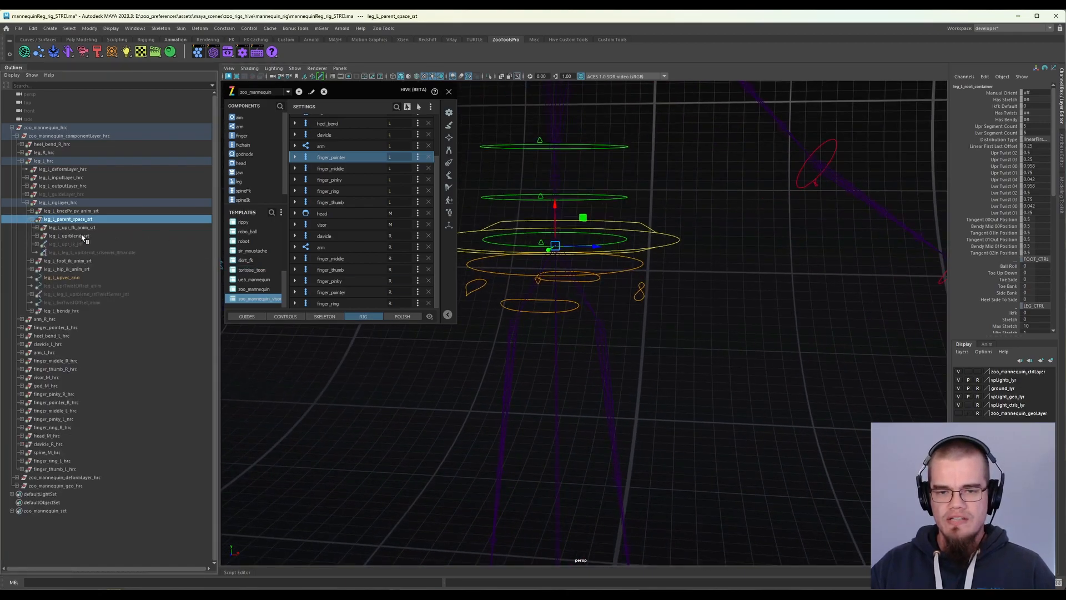
click(74, 228)
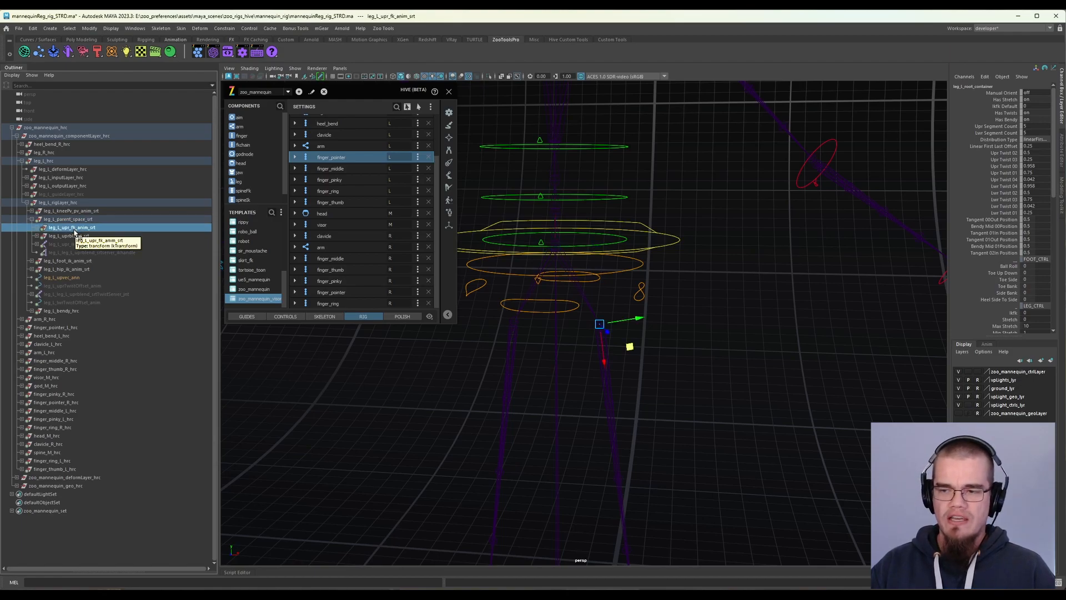
Select the spine_M_00_jnt joint at the pelvis and inspect where it sits relative to the leg joints.
click(574, 274)
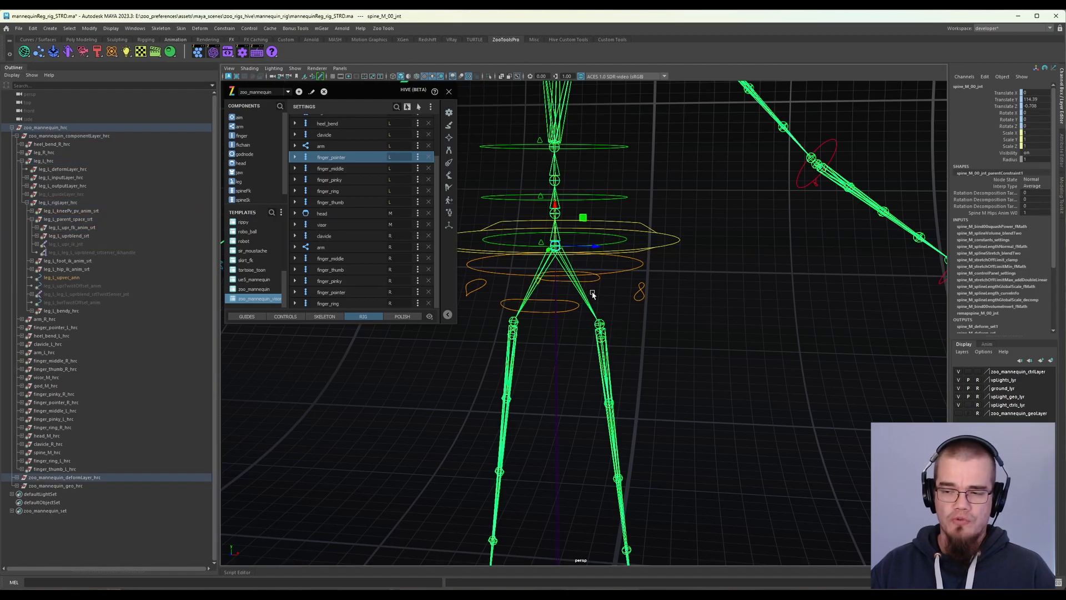
drag(595, 324, 639, 326)
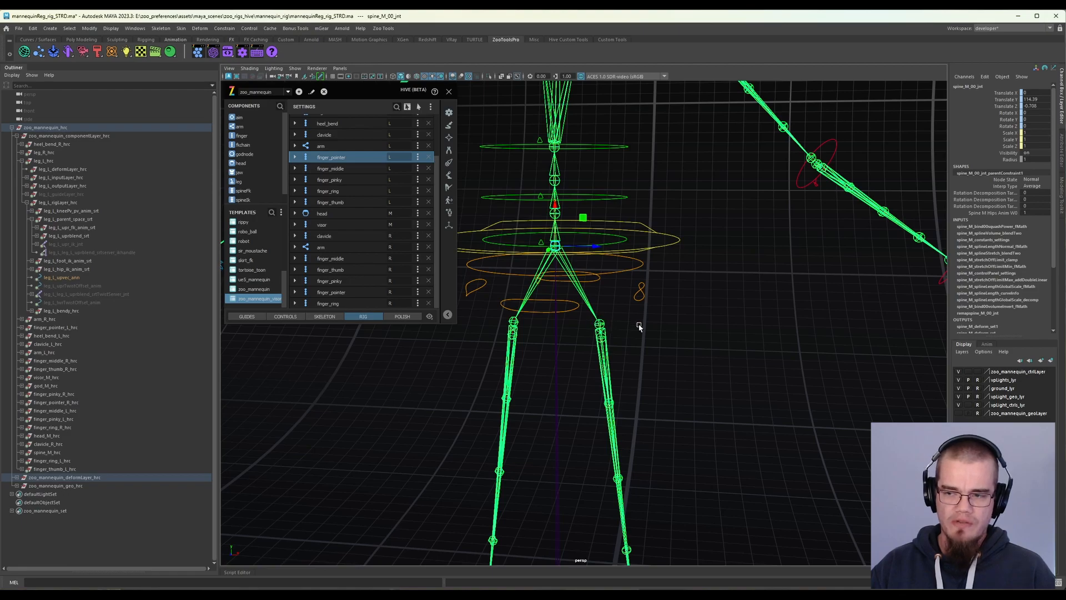
click(552, 243)
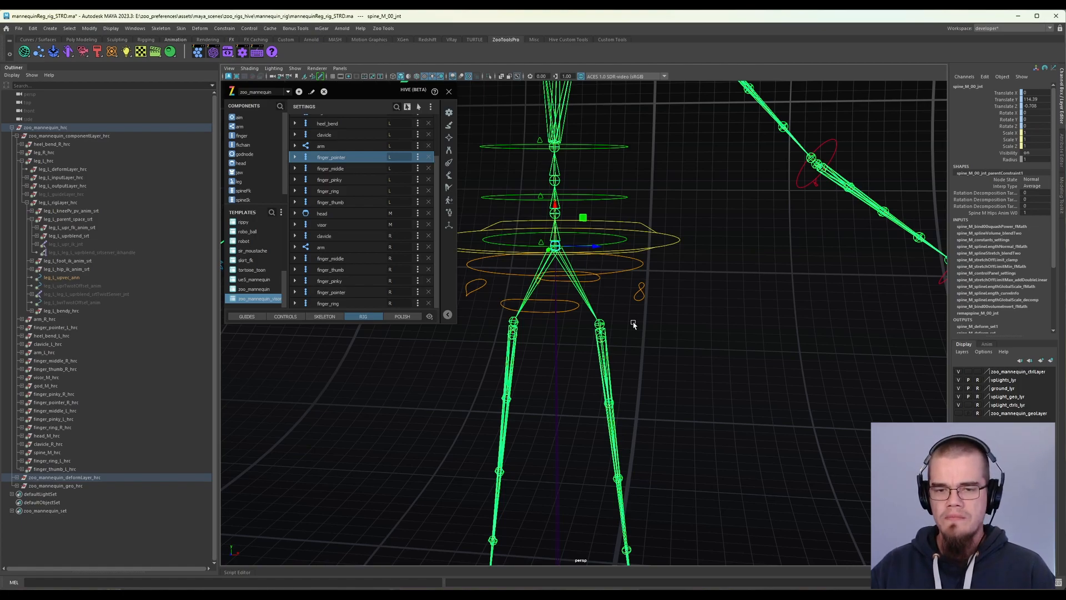
Graph the connections of leg_L_parent_space_srt in the Node Editor and show the node's full attribute list.
click(78, 220)
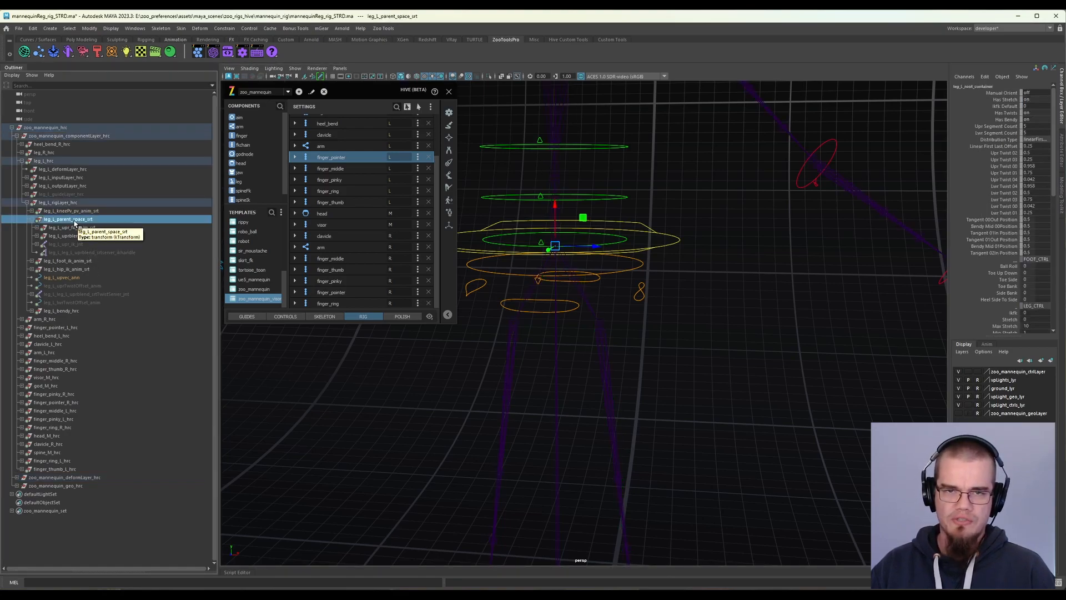
click(135, 29)
click(159, 139)
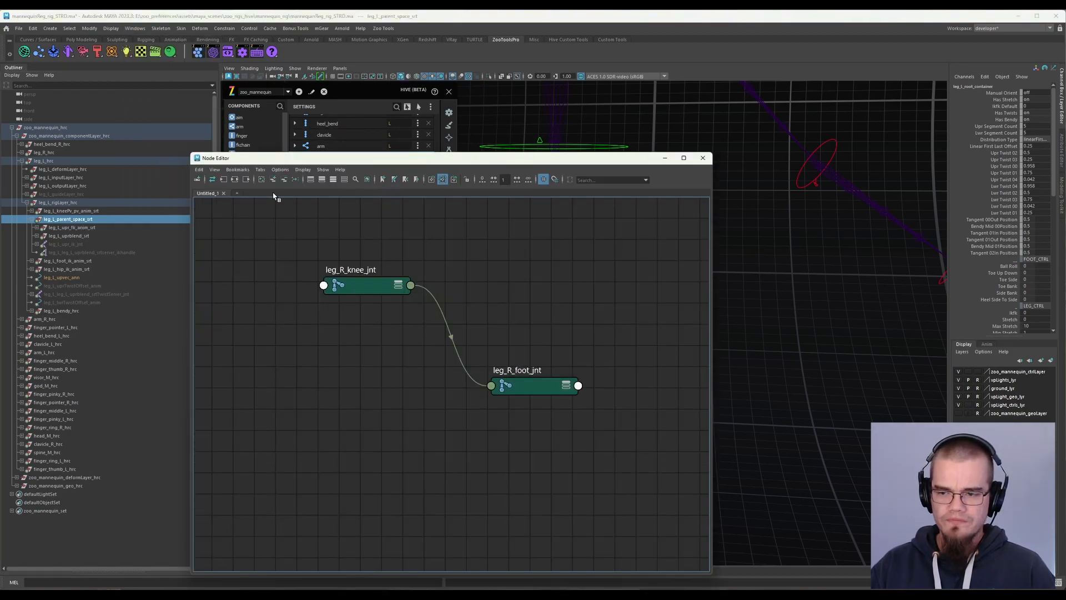
click(225, 181)
drag(517, 385, 561, 330)
key(3)
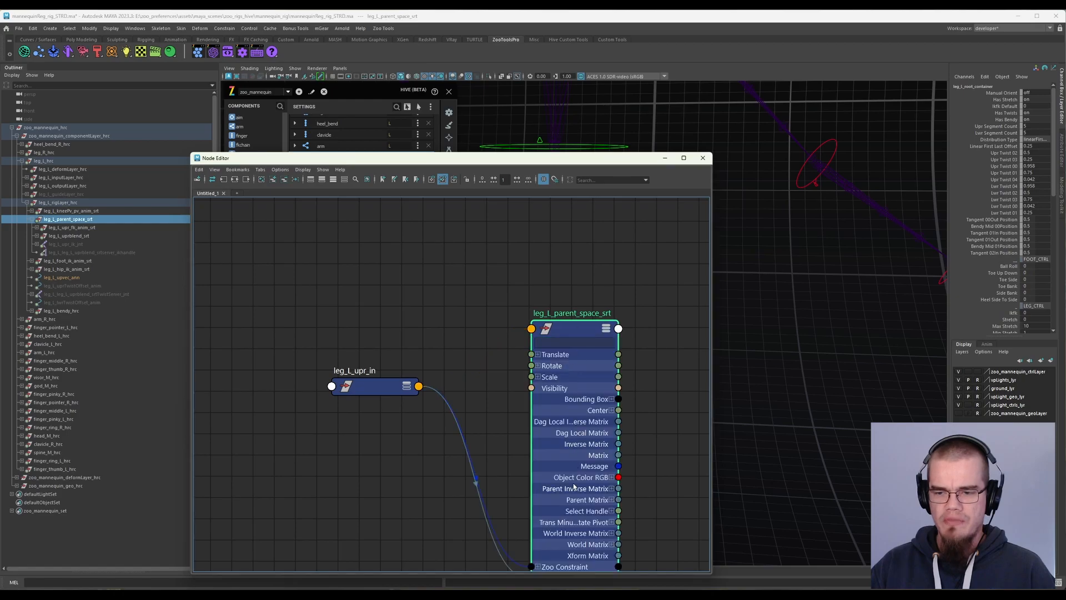
Move the two graphed nodes into view and show the full attribute list of leg_L_upr_in.
drag(559, 487, 560, 344)
drag(358, 386, 261, 205)
key(3)
drag(289, 488, 258, 459)
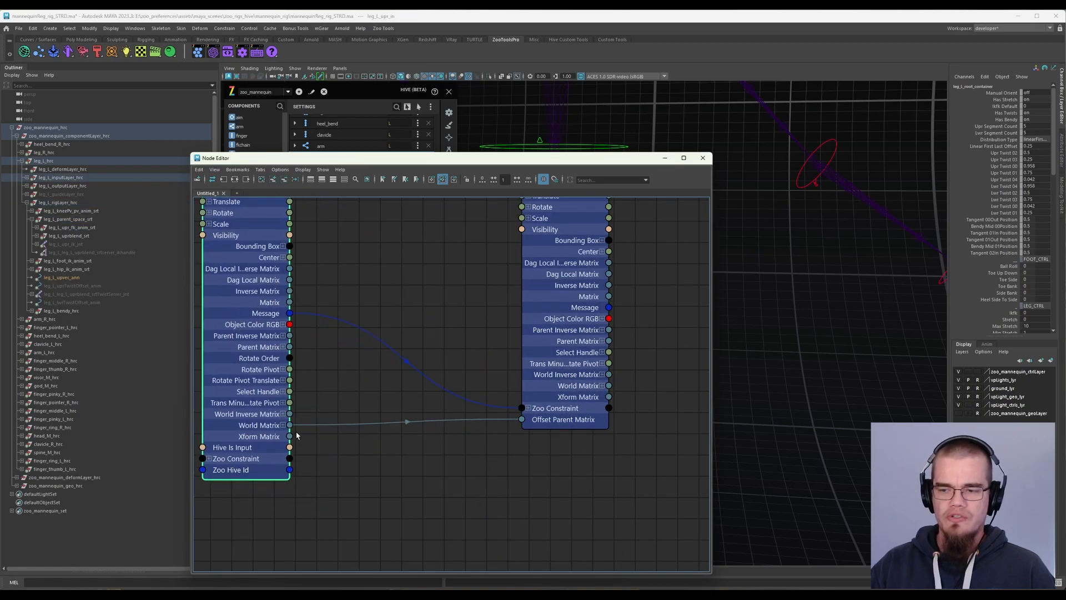
Arrange leg_L_upr_in beside leg_L_parent_space_srt, examine the World Matrix to Offset Parent Matrix connection, and close the Node Editor.
drag(547, 379, 542, 447)
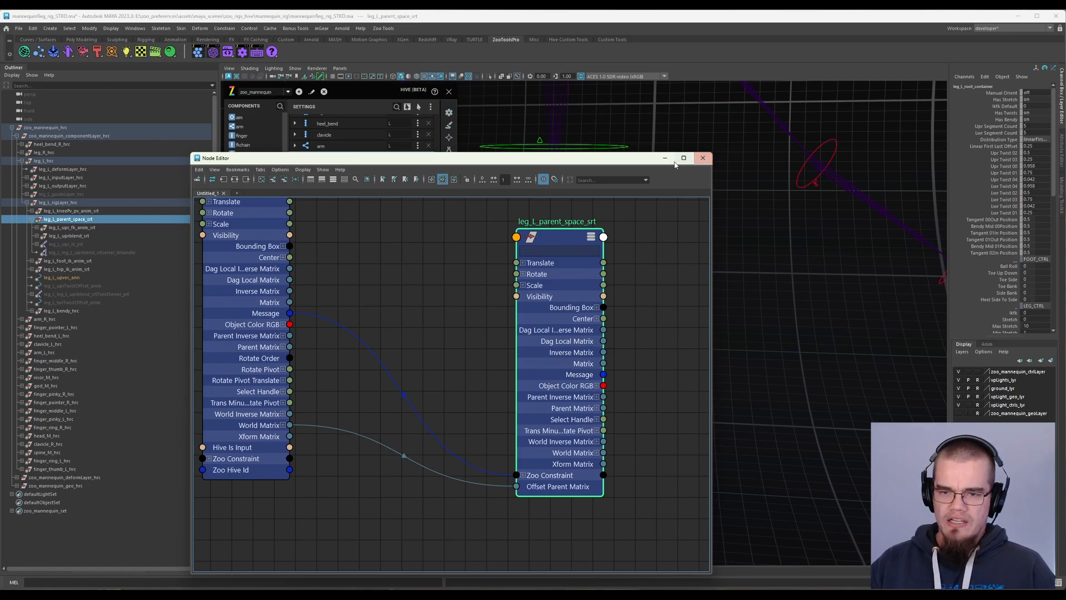
drag(269, 301, 360, 383)
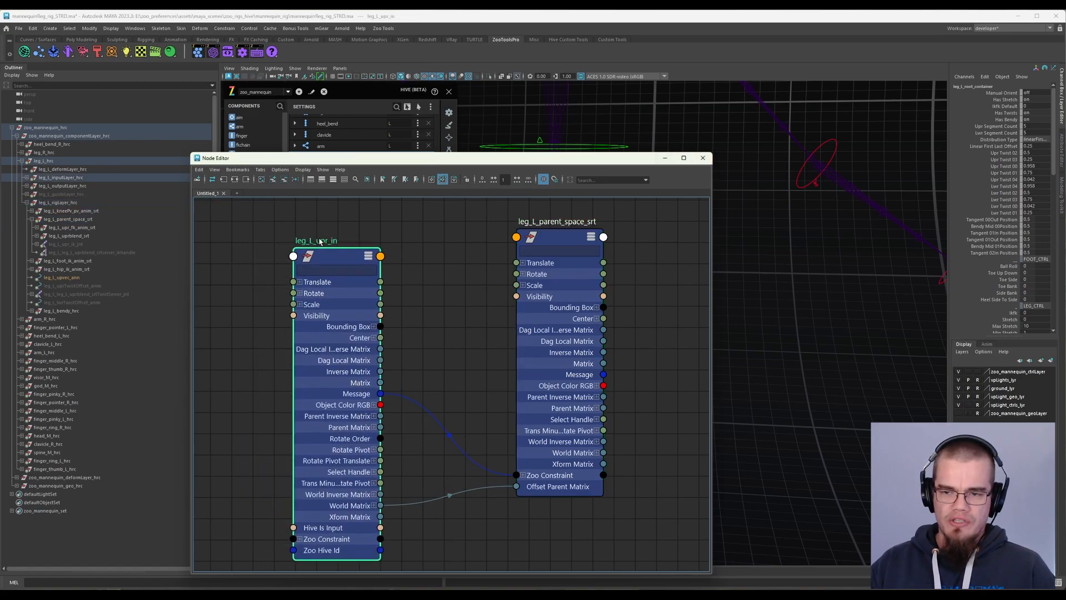
drag(297, 240, 337, 224)
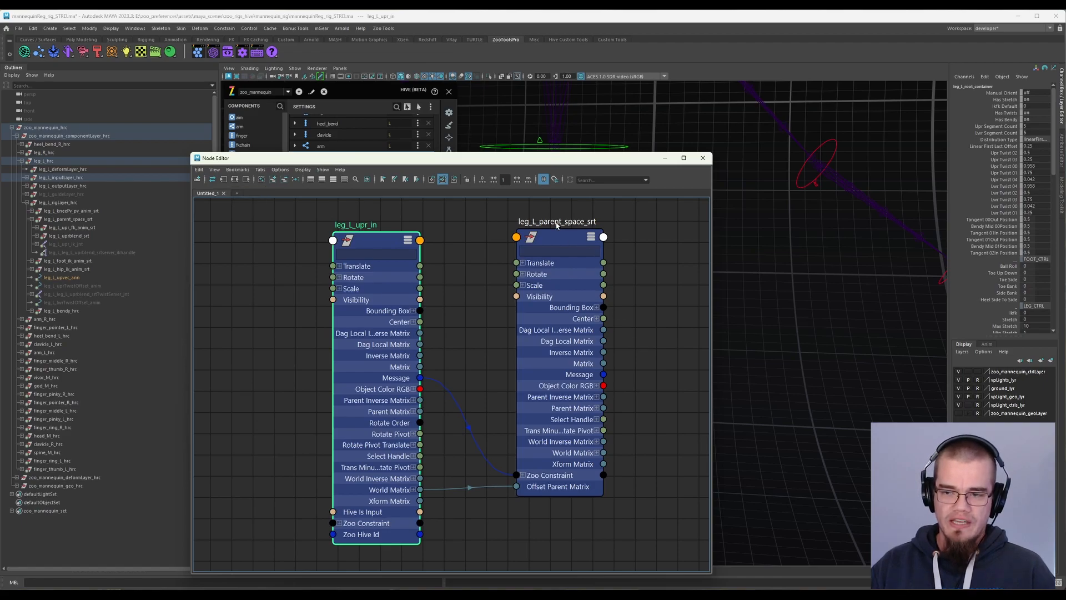
drag(504, 219, 646, 518)
drag(399, 369, 343, 345)
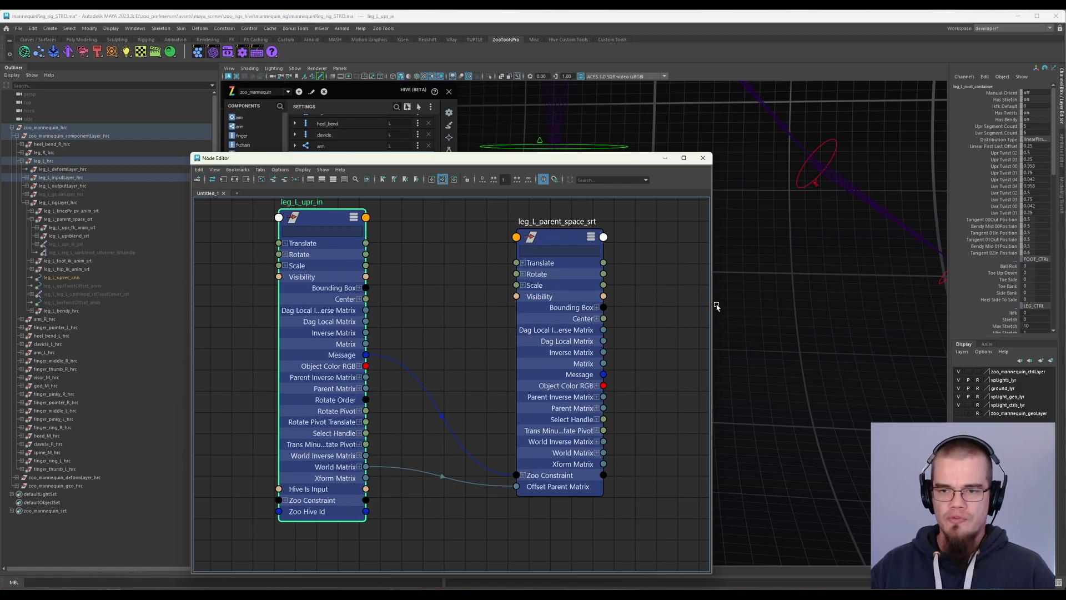
click(702, 158)
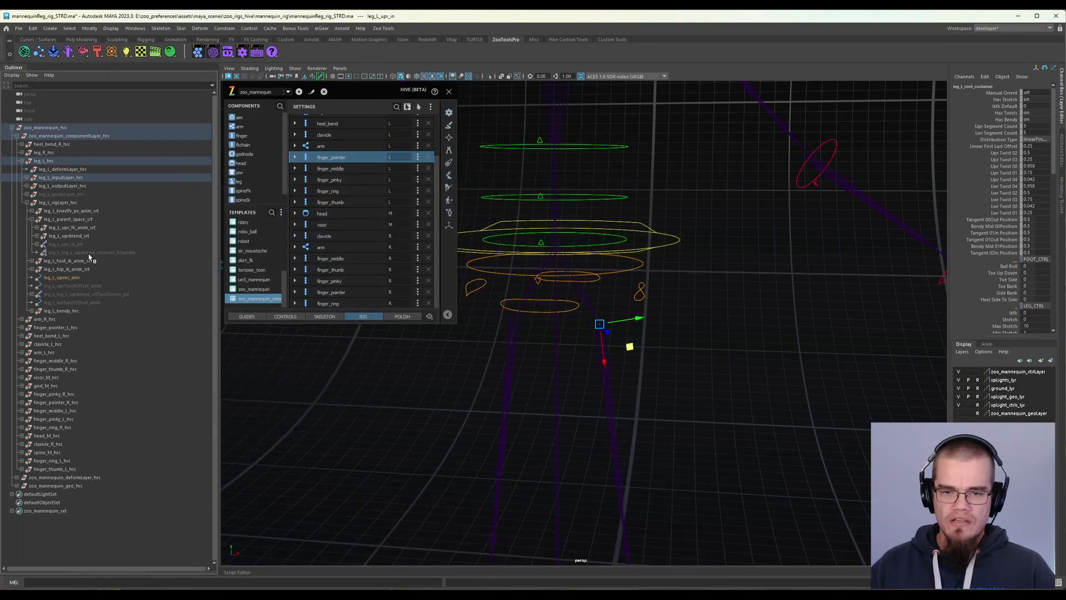
Collapse leg_L_parent_space_srt, review the bendy controls inside leg_L_bendy_hrc, and collapse the left leg's rig layer.
click(31, 219)
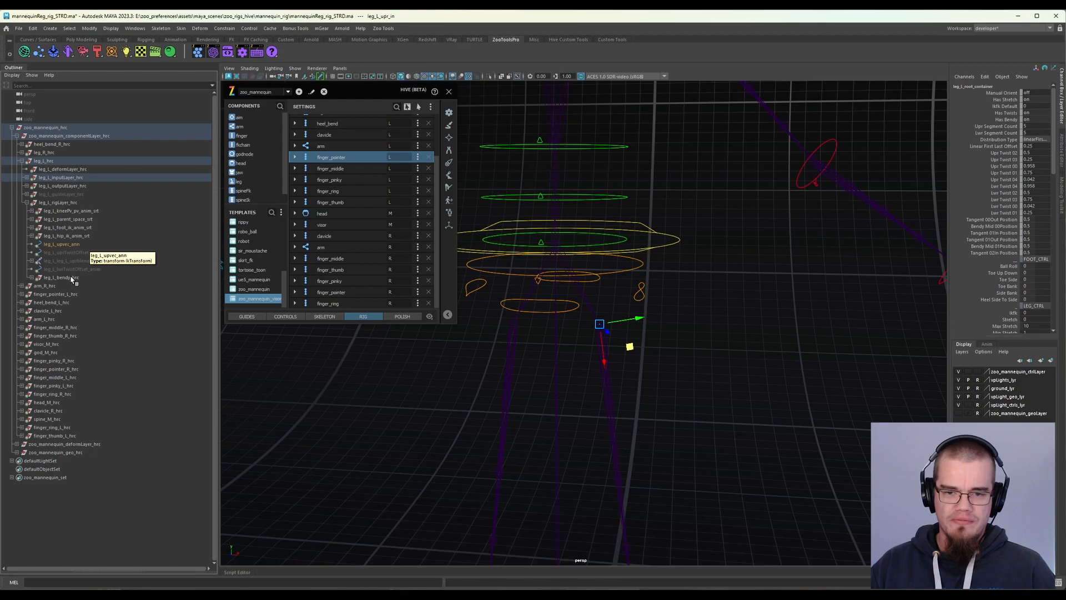
click(32, 277)
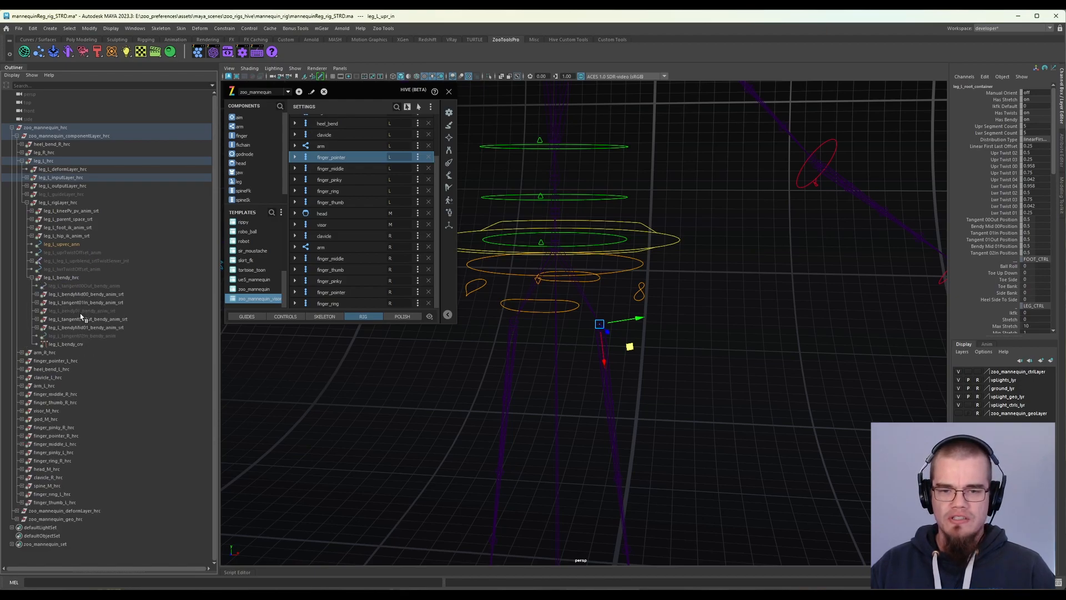
click(32, 278)
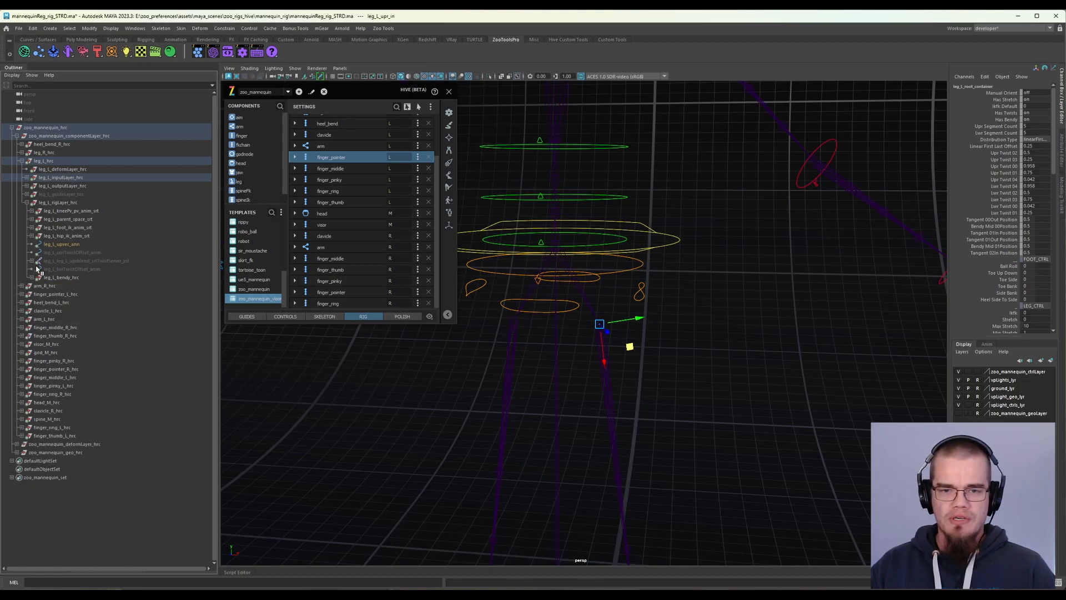
click(27, 202)
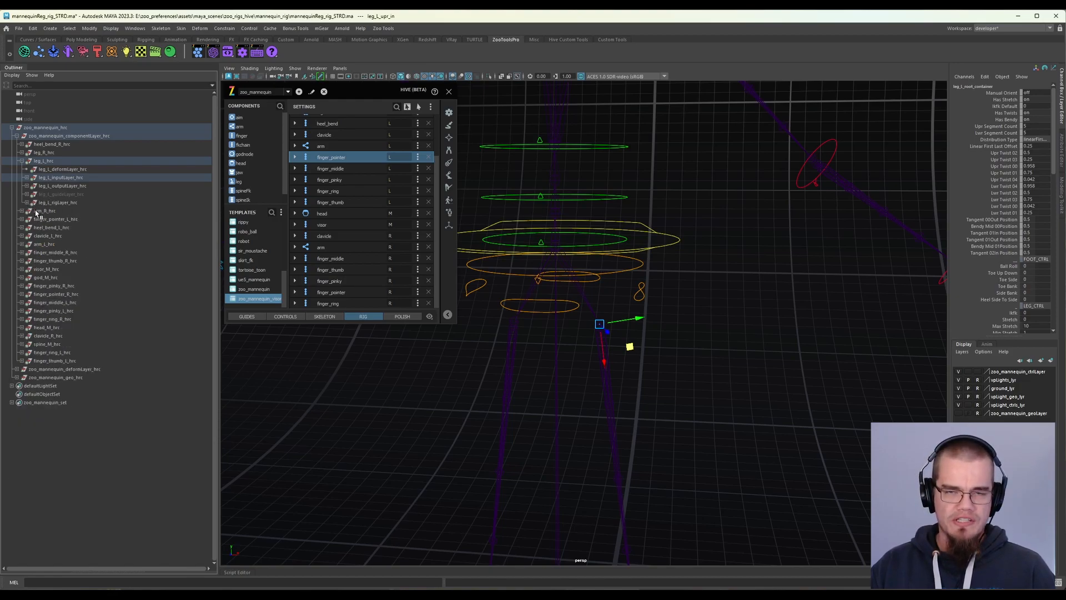
Inspect leg_L_deformLayer_hrc, heel_bend_R_hrc and the root zoo_mannequin_hrc by selecting each one in turn.
click(50, 169)
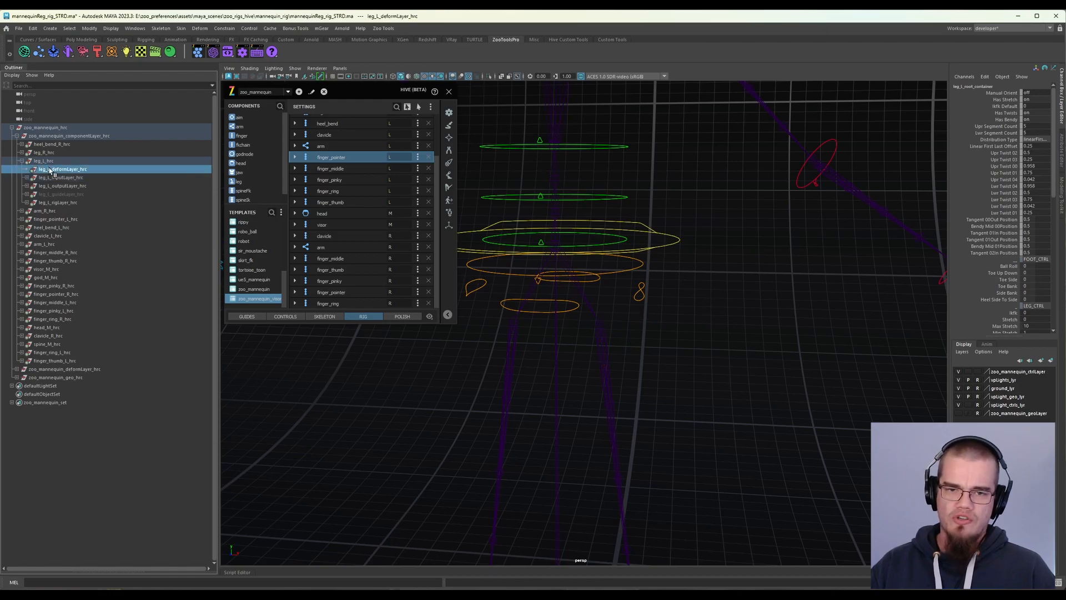
click(44, 145)
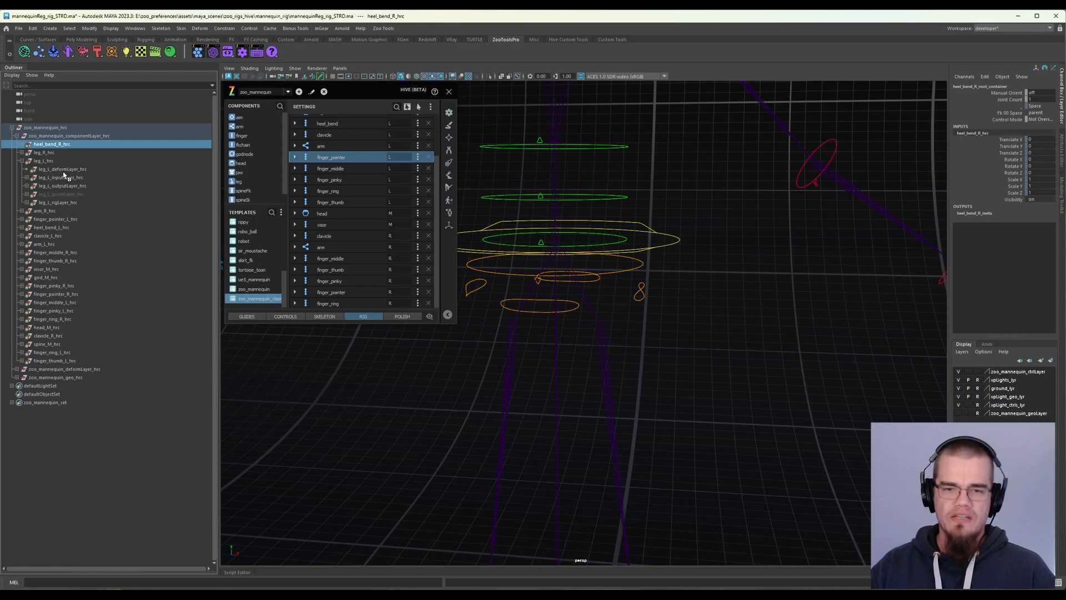
click(49, 128)
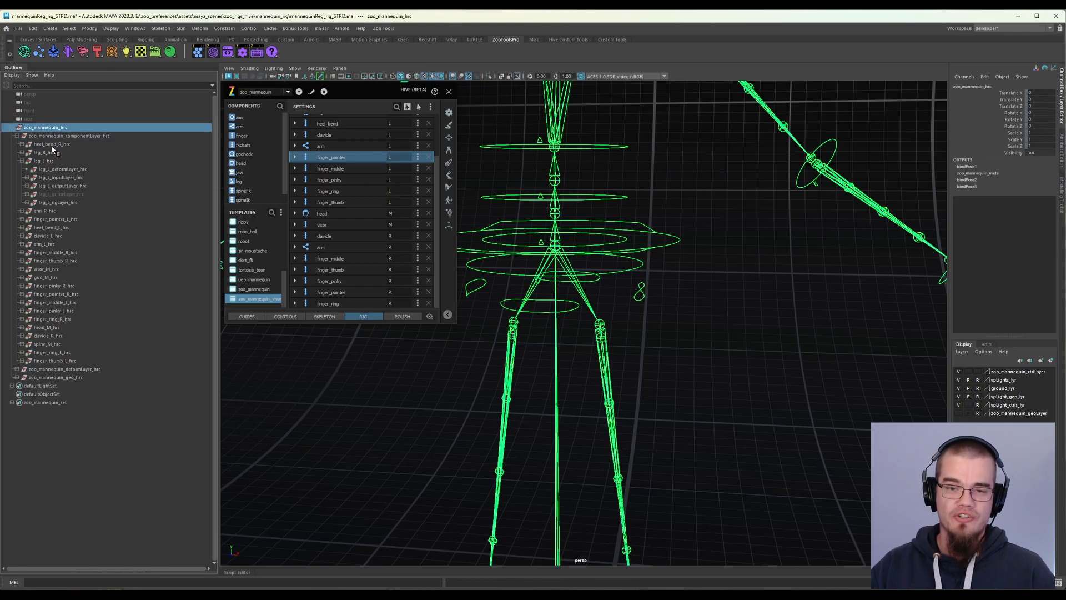
Collapse the component layer and review the component, deform and geo layers under zoo_mannequin_hrc, ending with zoo_mannequin_componentLayer_hrc selected.
click(16, 135)
drag(55, 136, 54, 153)
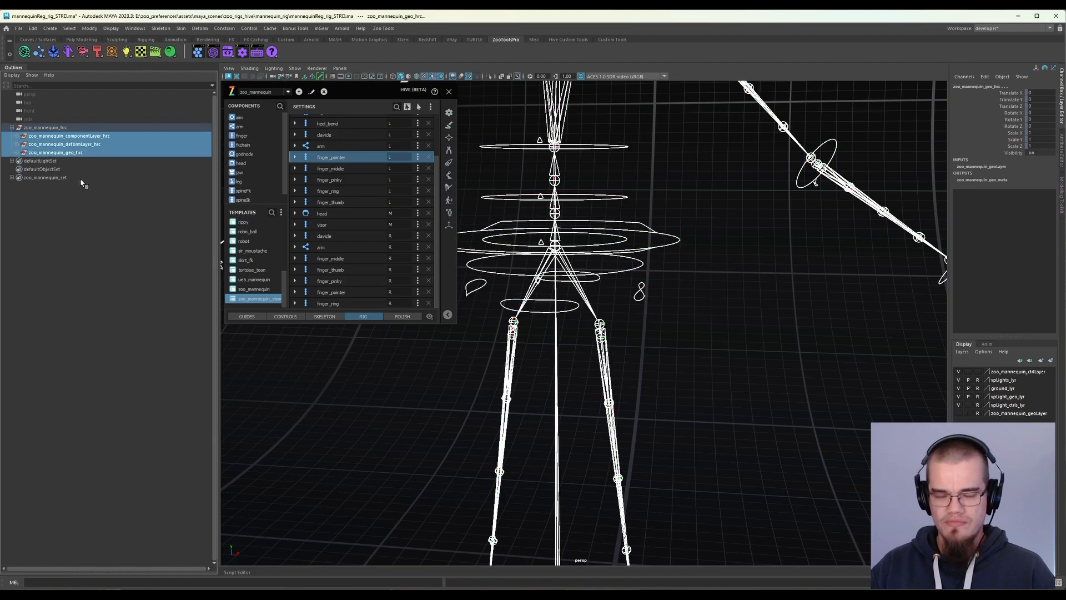
click(62, 138)
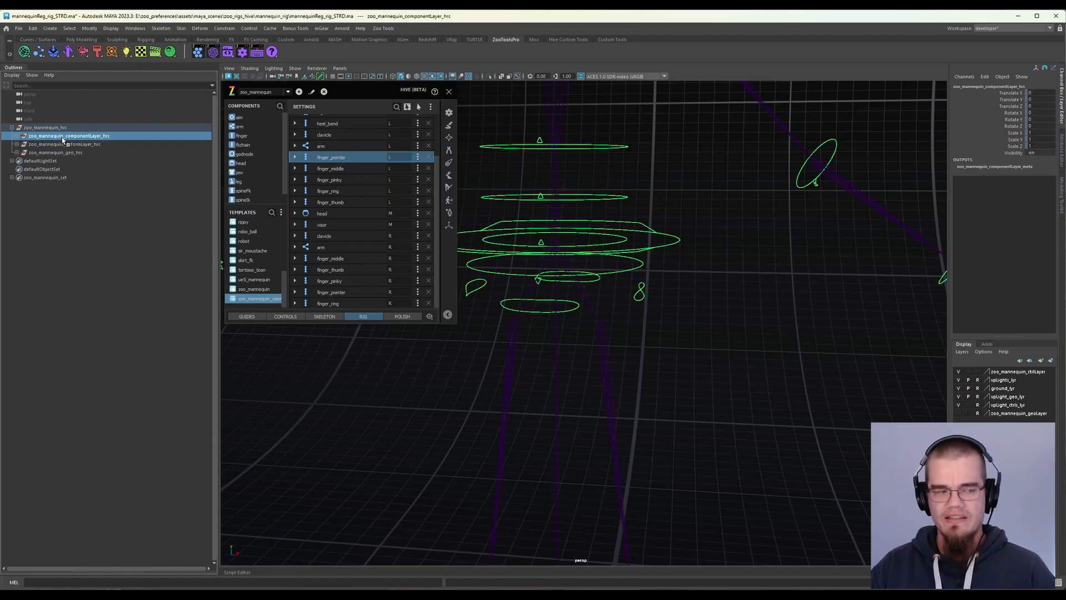